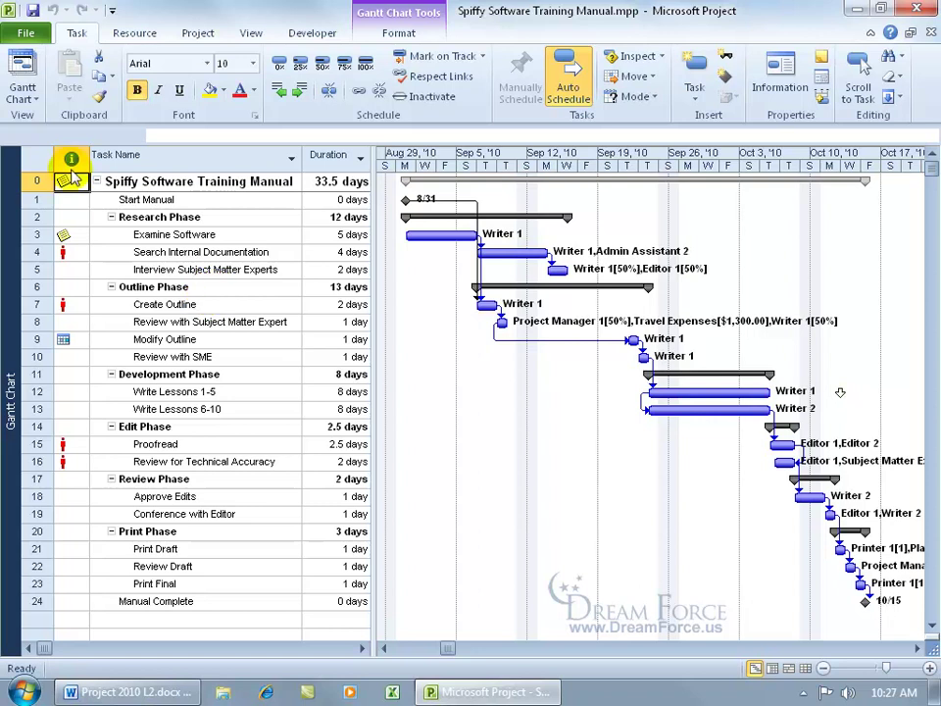
Step: Save the project to the Desktop as an Excel Workbook with the file name shortened to Spiffy
left_click(30, 33)
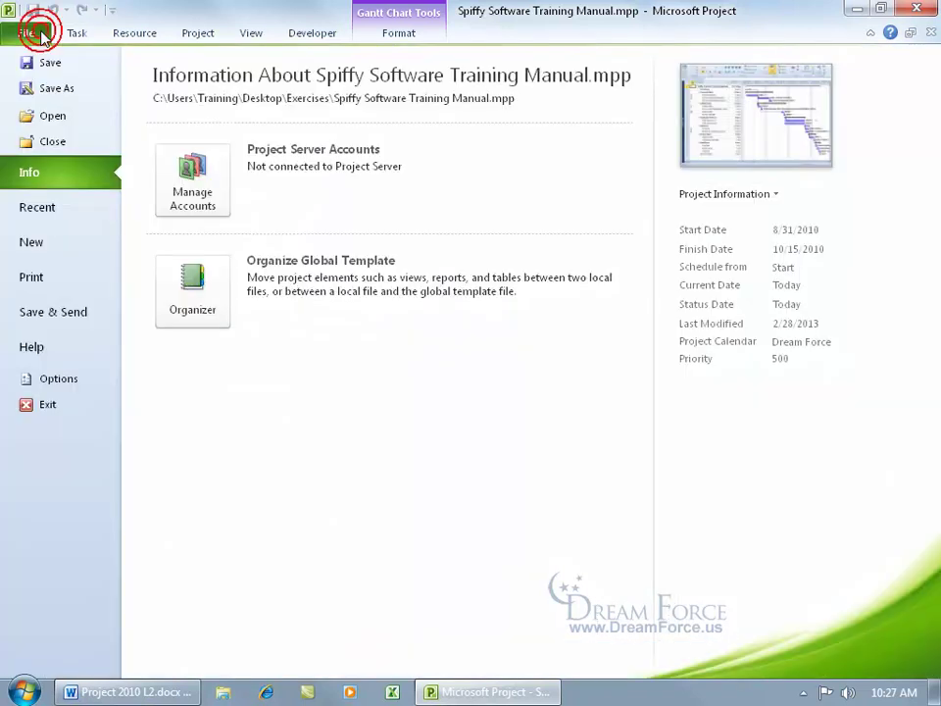
left_click(49, 88)
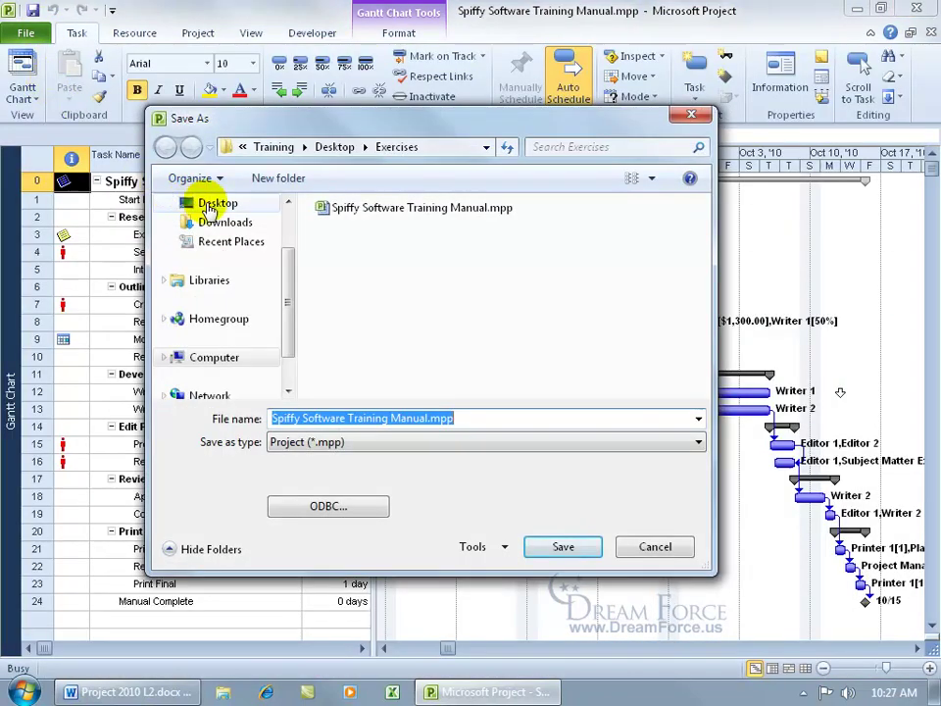
left_click(218, 208)
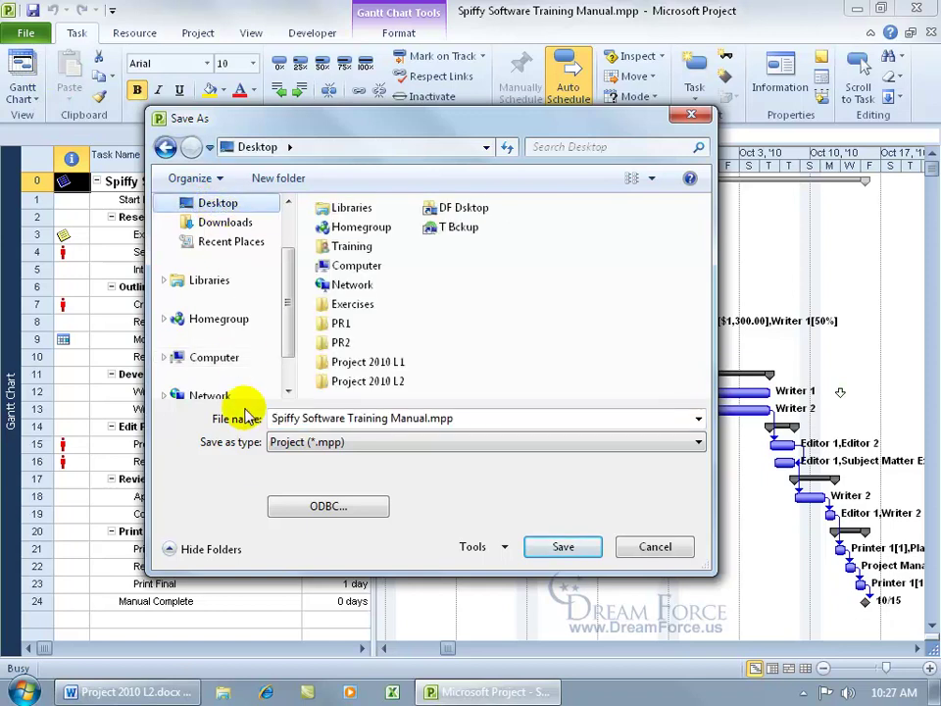
left_click(317, 446)
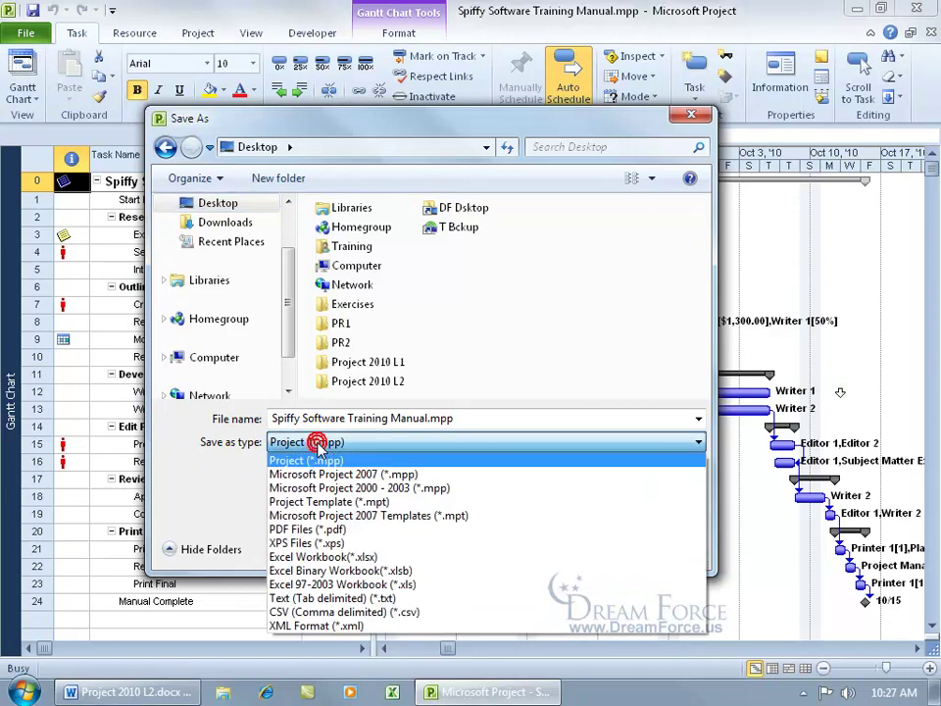
left_click(346, 557)
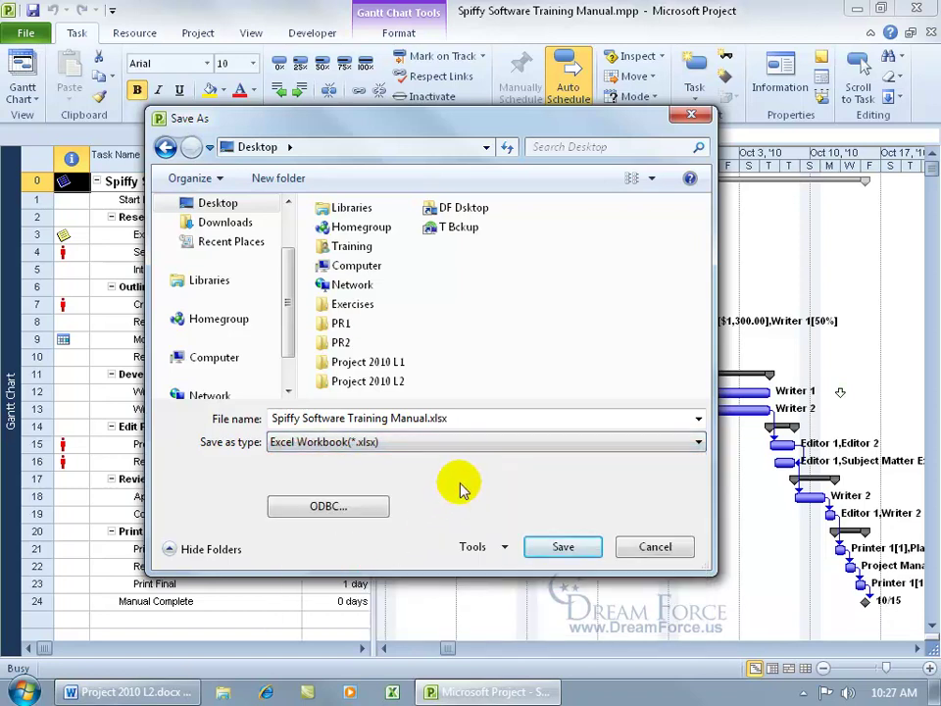
left_click_drag(519, 418, 304, 415)
key("BackSpace")
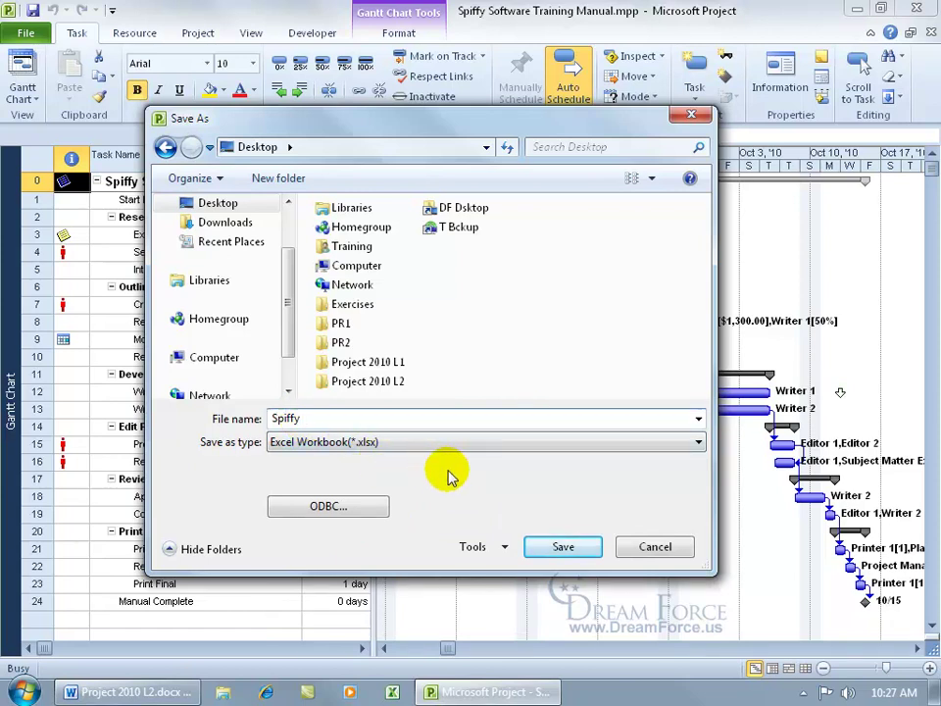
left_click(572, 551)
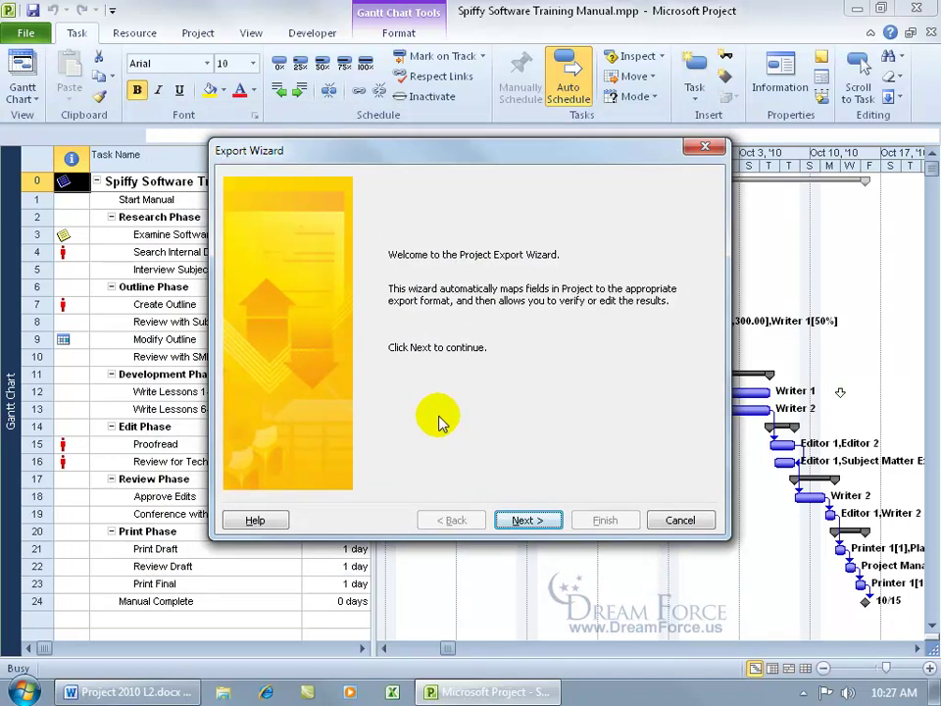
Step: Set the export to Selected Data with a new map covering Resources, including headers
left_click(526, 521)
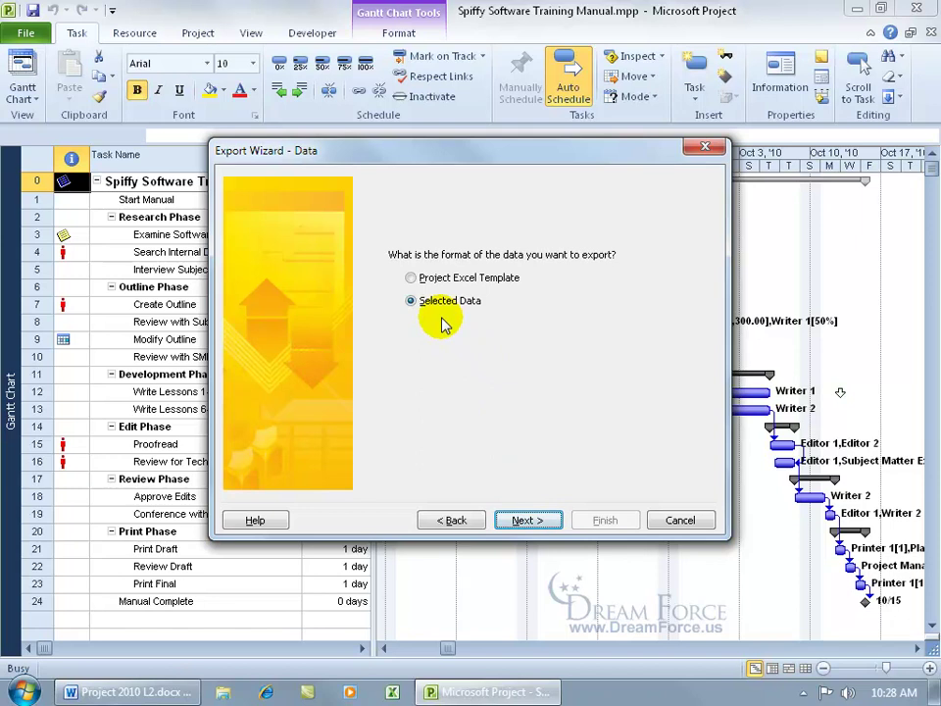
left_click(544, 522)
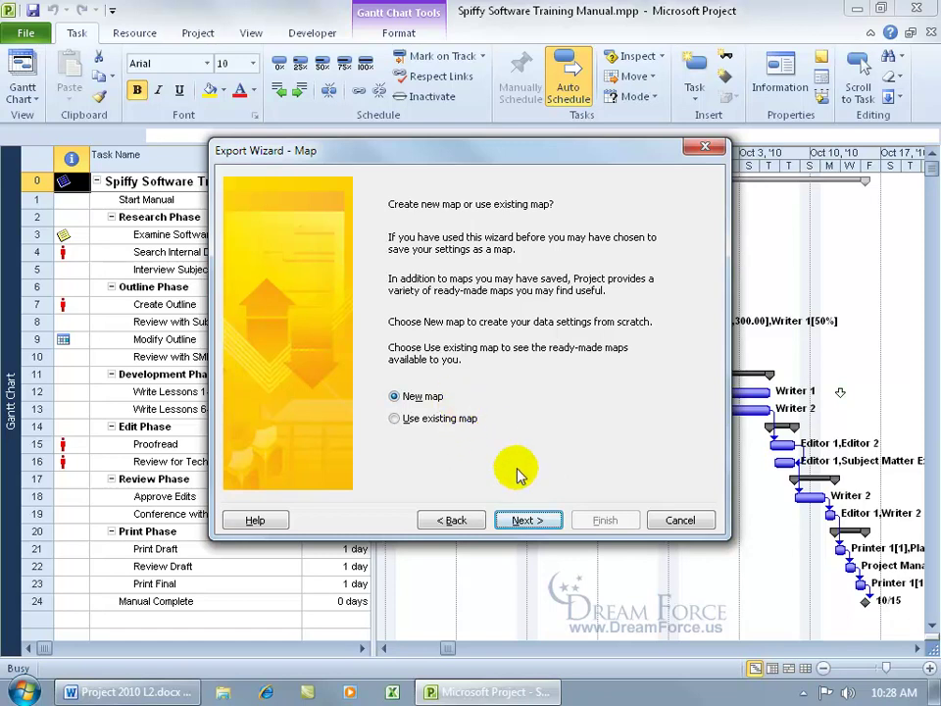
left_click(527, 519)
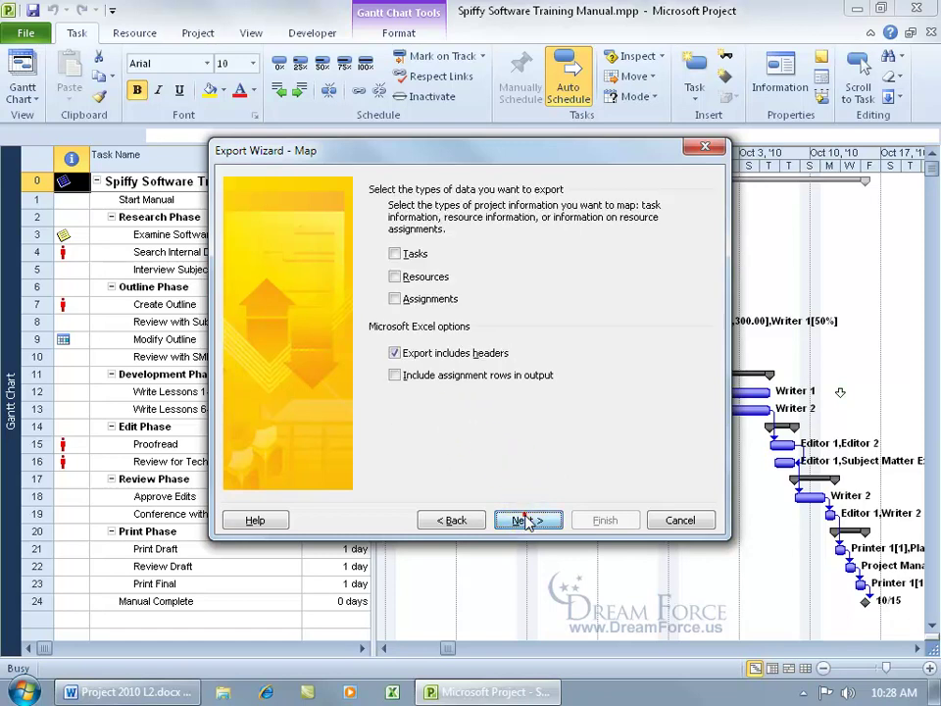
left_click(395, 275)
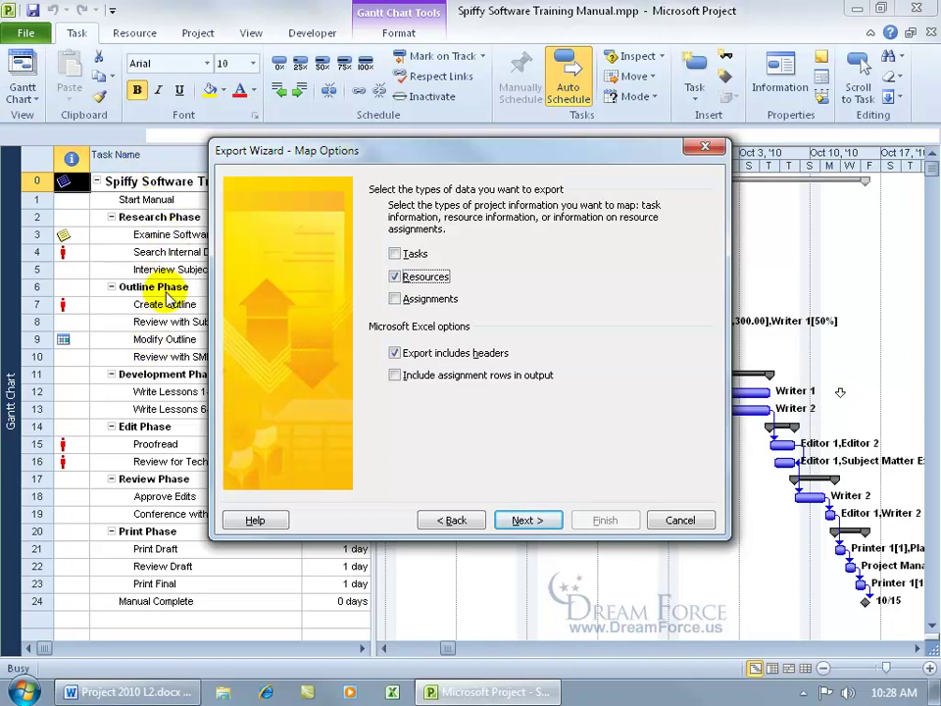
left_click(517, 520)
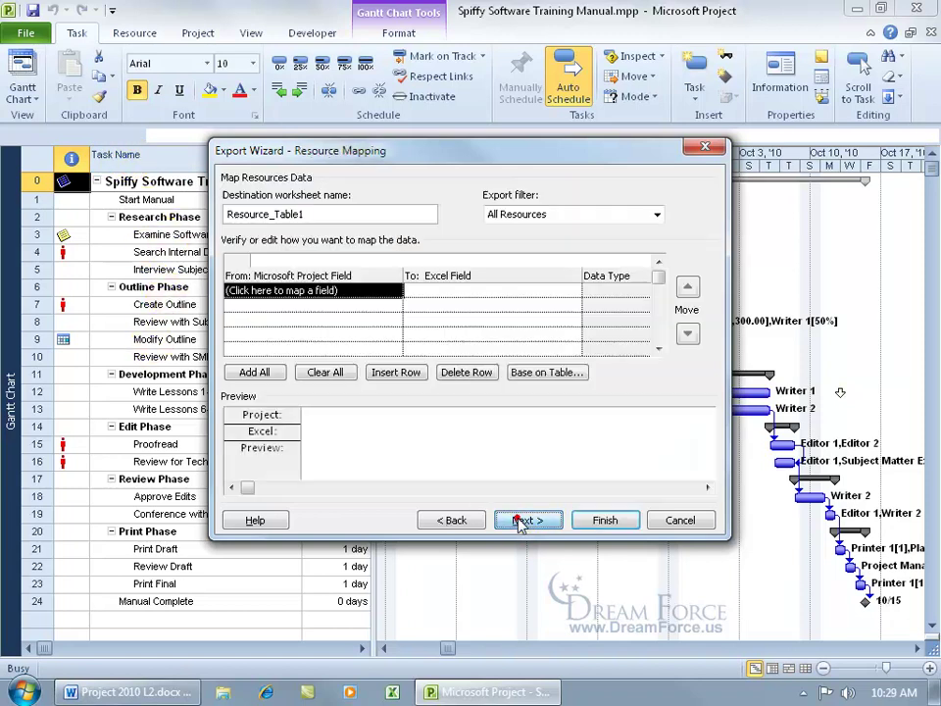
Step: Rename the destination worksheet for the resource data as Resources
left_click(314, 214)
key("BackSpace")
key("BackSpace")
key("BackSpace")
key("BackSpace")
key("BackSpace")
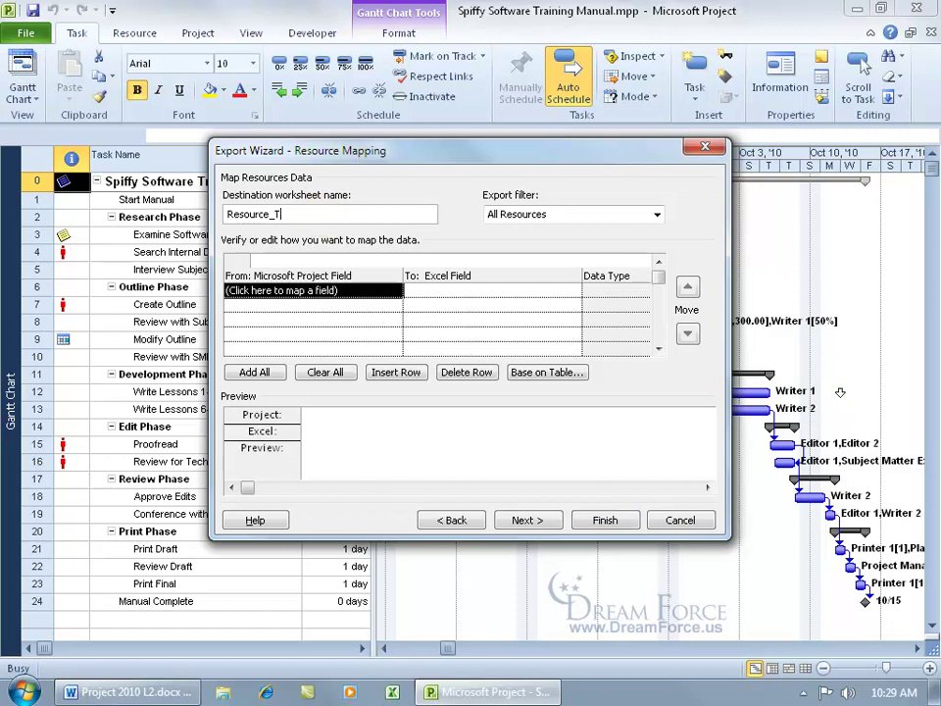
key("BackSpace")
key("BackSpace")
type("s")
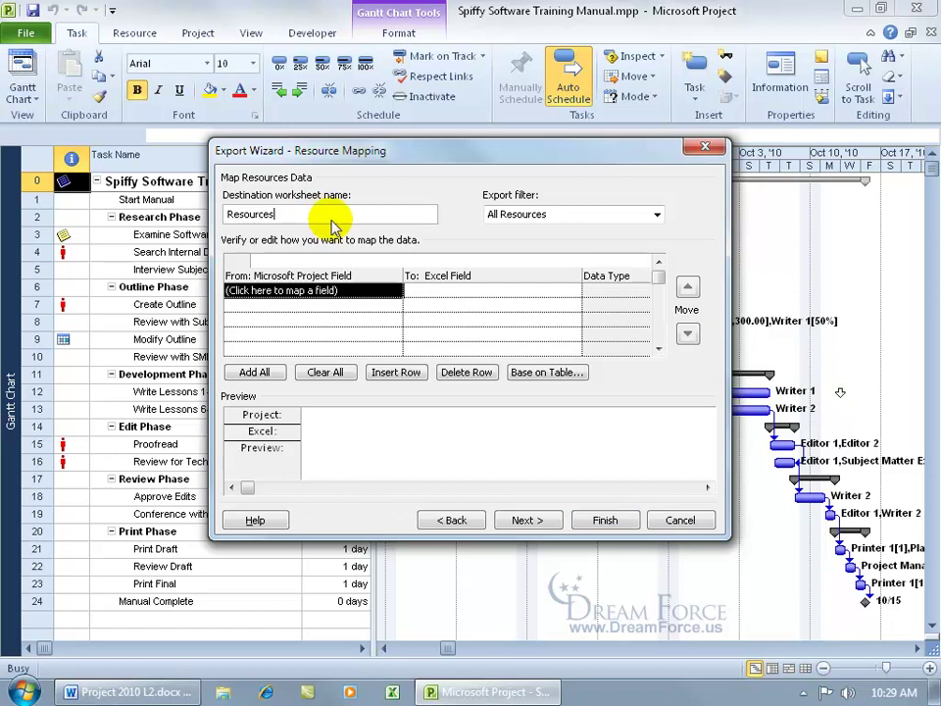
Step: Map the Name field as the first resource field to export to Excel
left_click(393, 291)
left_click(396, 294)
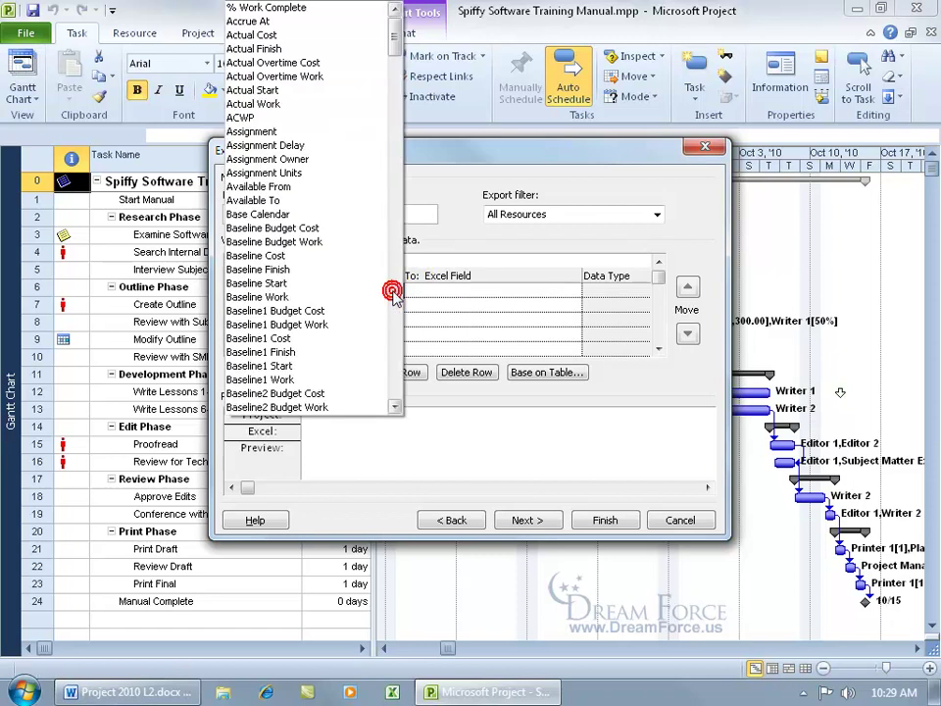
key("n")
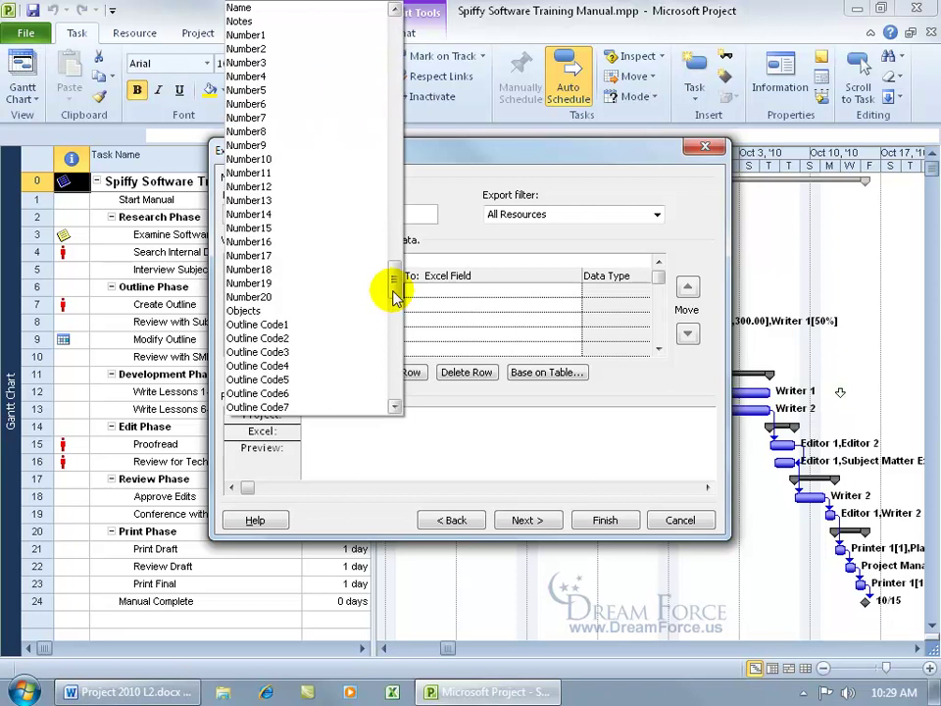
left_click(271, 9)
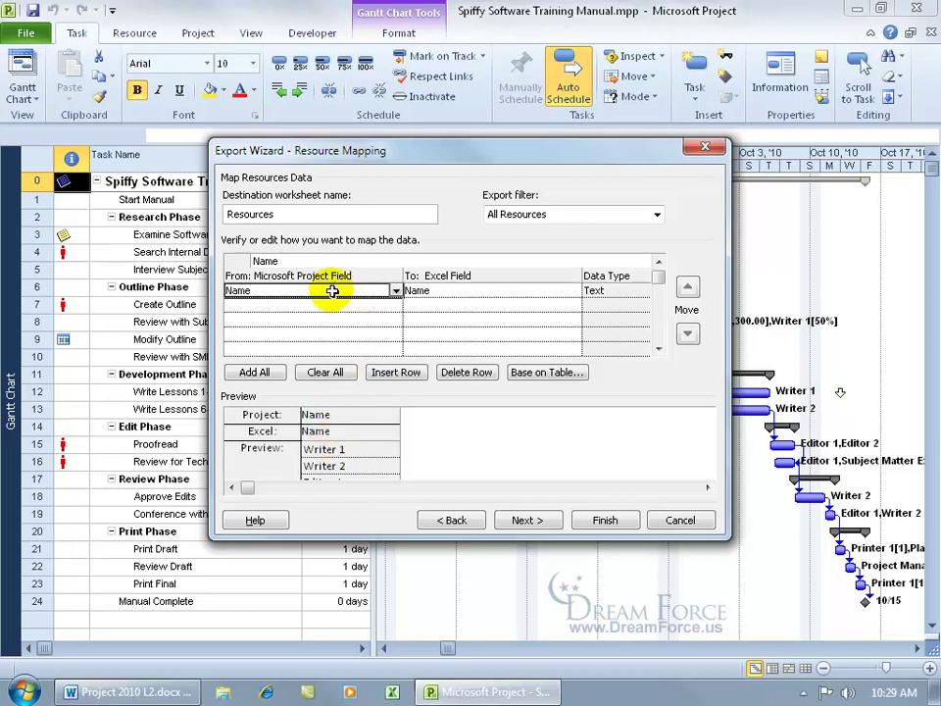
Step: Add the Cost field as the second row of the resource mapping
left_click(384, 305)
left_click(397, 307)
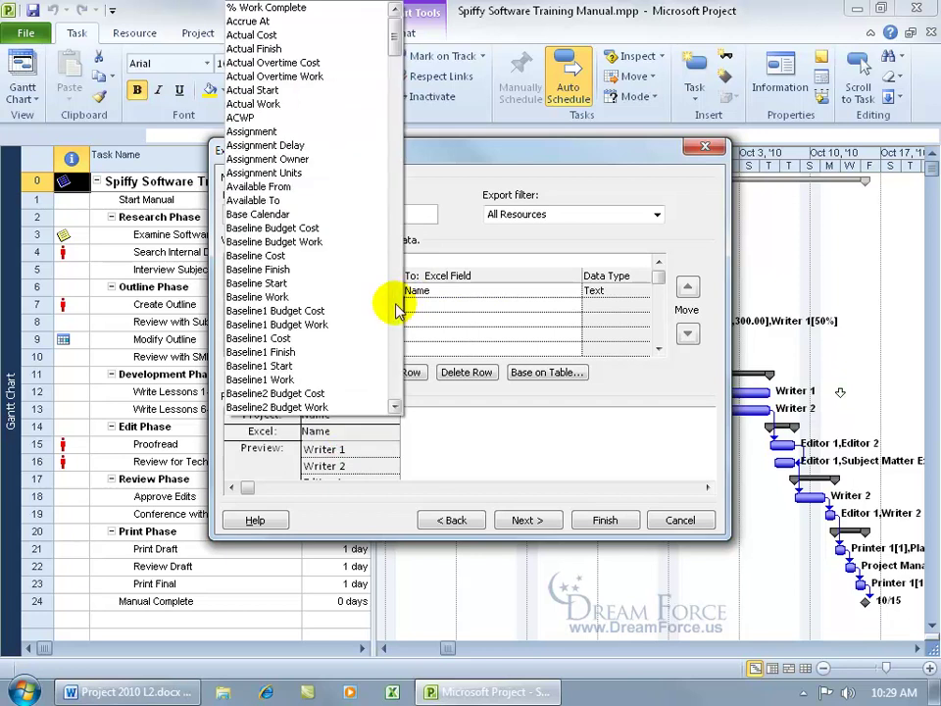
scroll(397, 309, "down", 20)
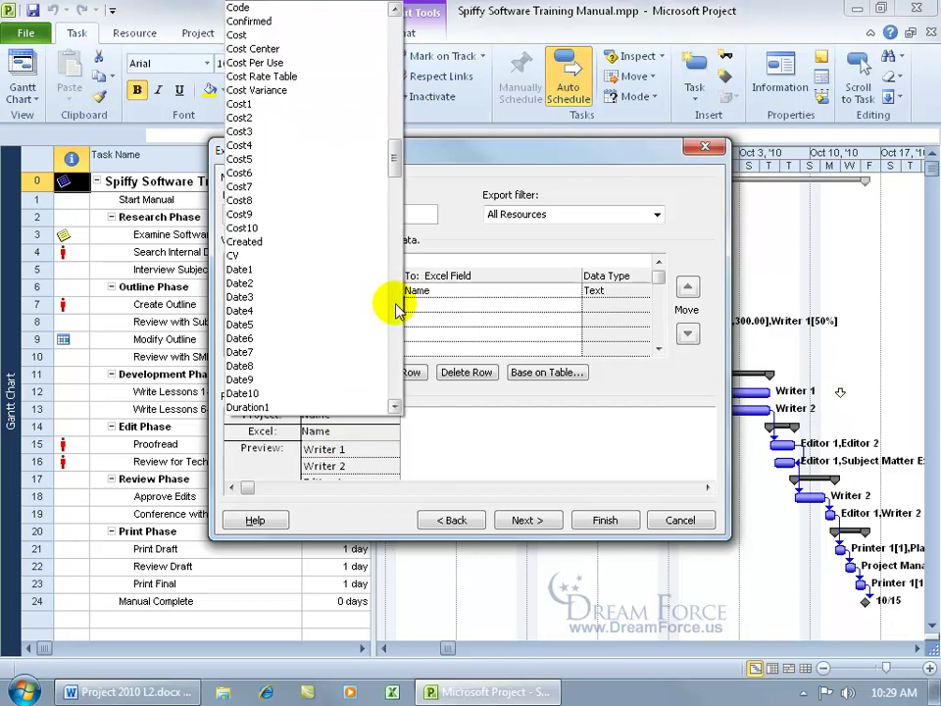
scroll(397, 309, "down", 1)
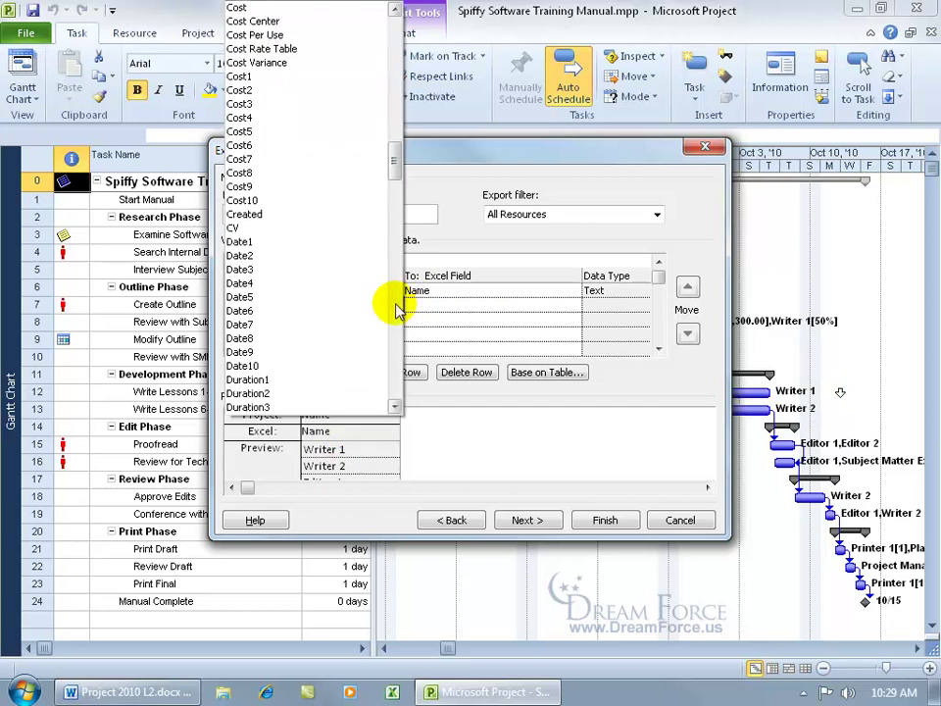
left_click(291, 14)
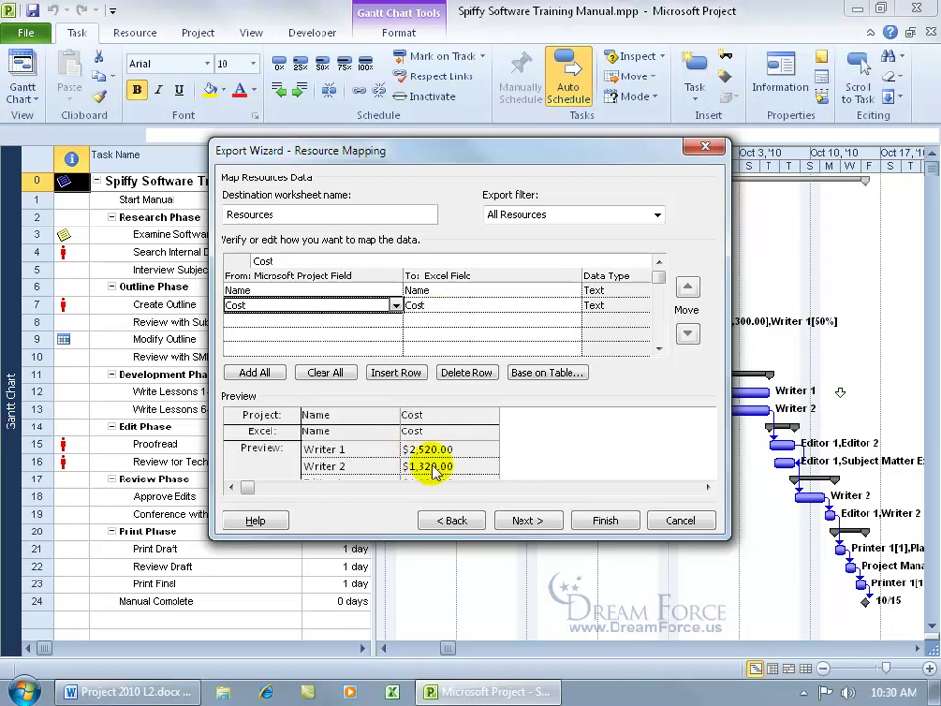
Step: Save the export settings as a map named "My Spiffed Out Resource Costs" and finish the export
left_click(533, 522)
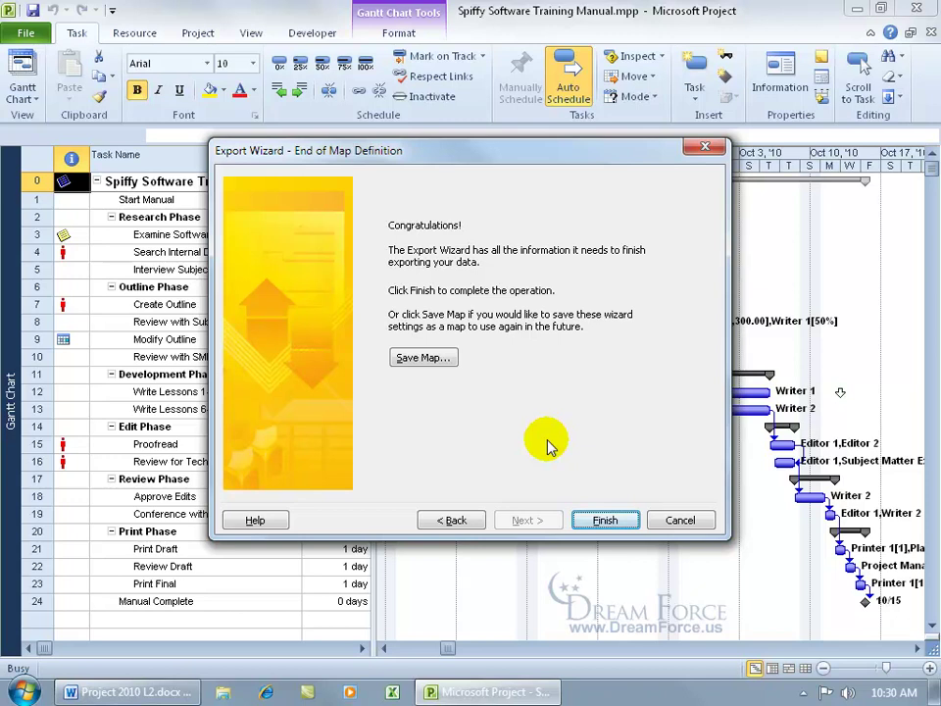
left_click(423, 357)
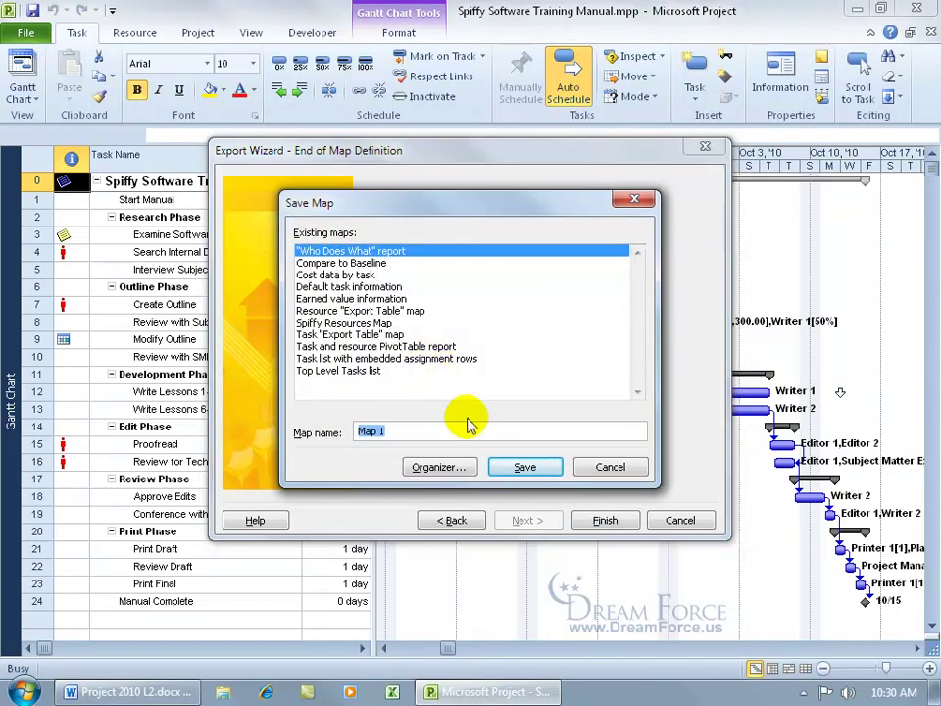
type("My Spiffed Out Resource Cost")
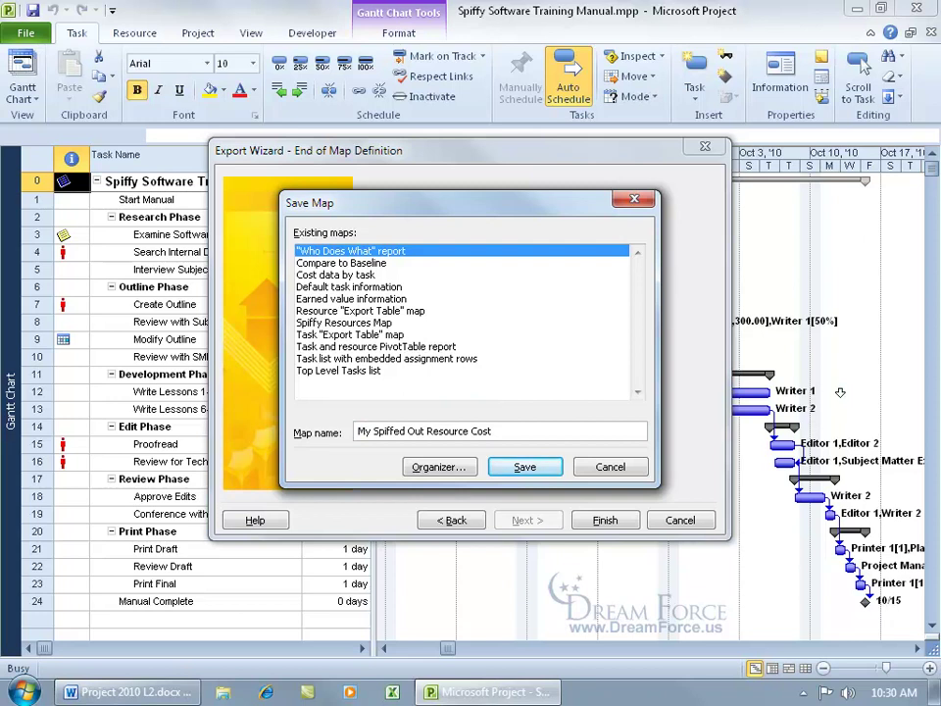
type("s")
left_click(528, 469)
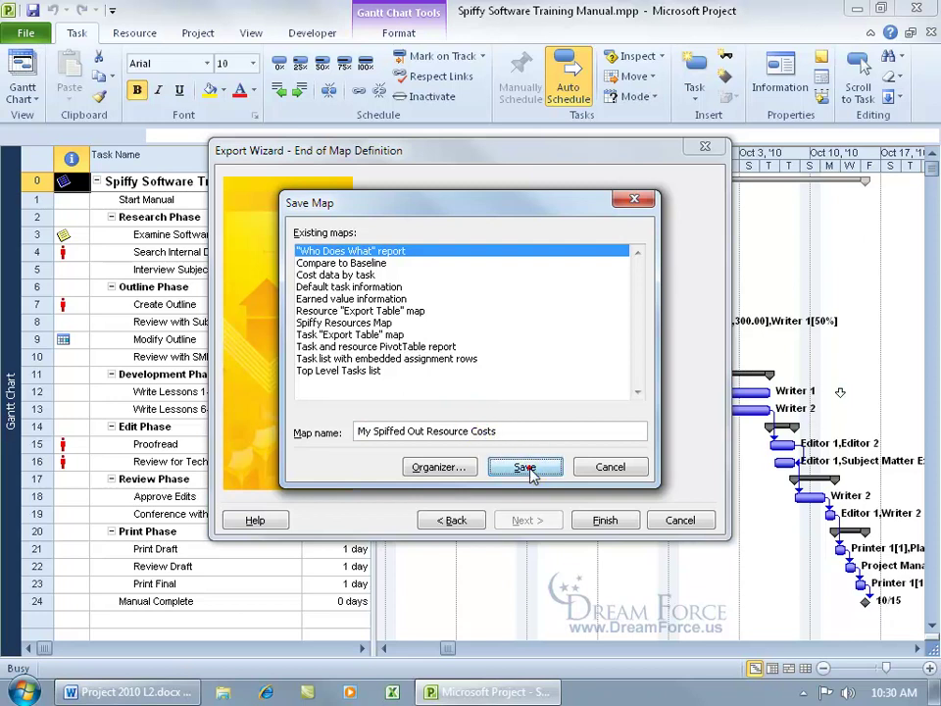
left_click(605, 522)
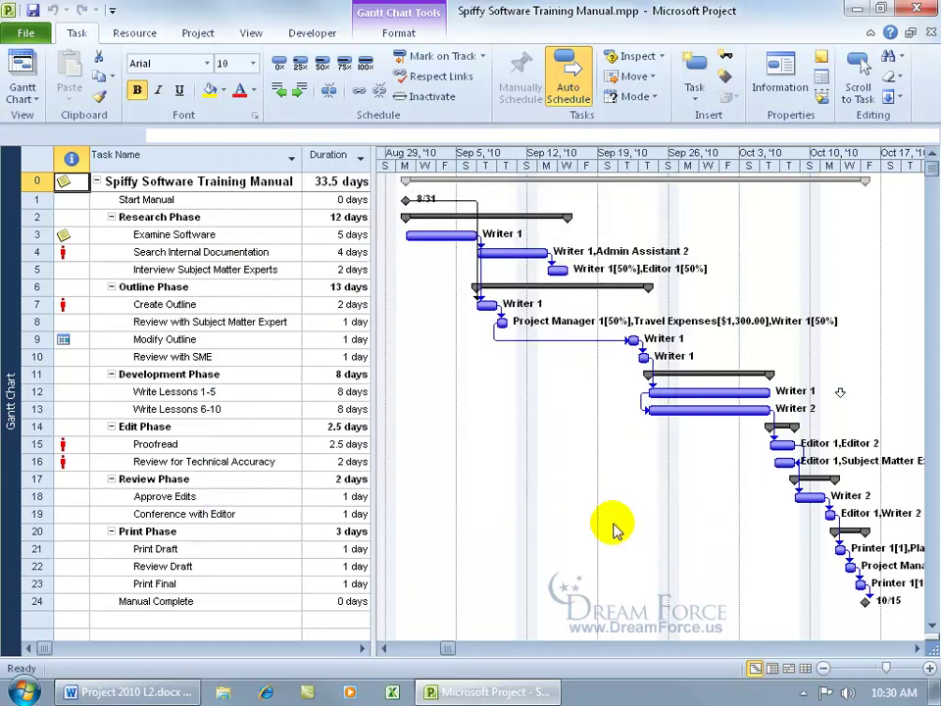
Step: Open the exported Spiffy.xlsx from the desktop in Excel, examine its Name and Cost columns, then close it and return to Microsoft Project
left_click(857, 8)
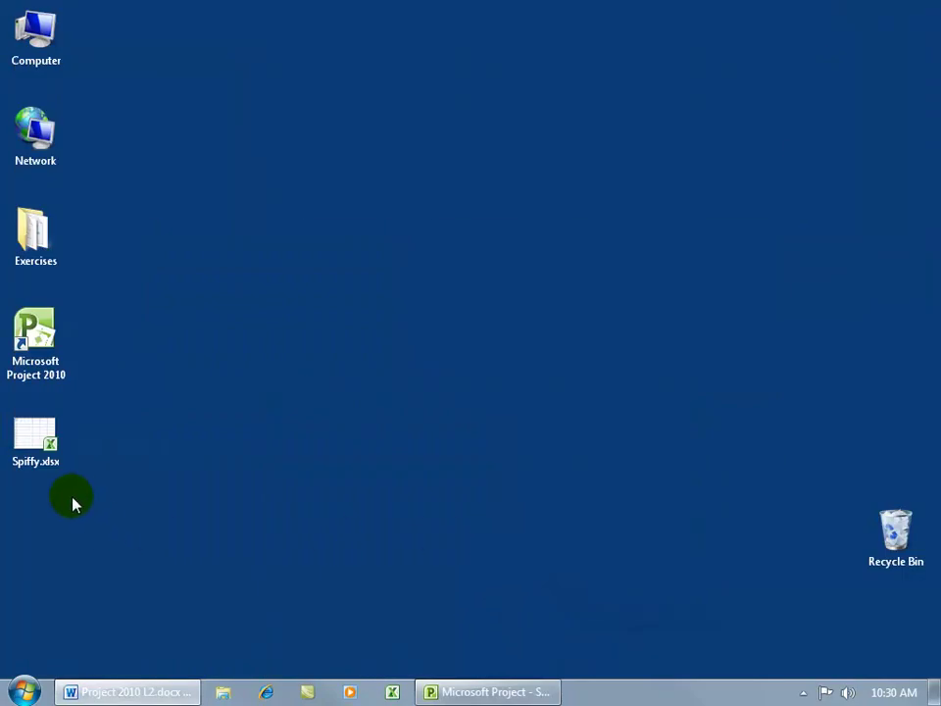
double_click(35, 439)
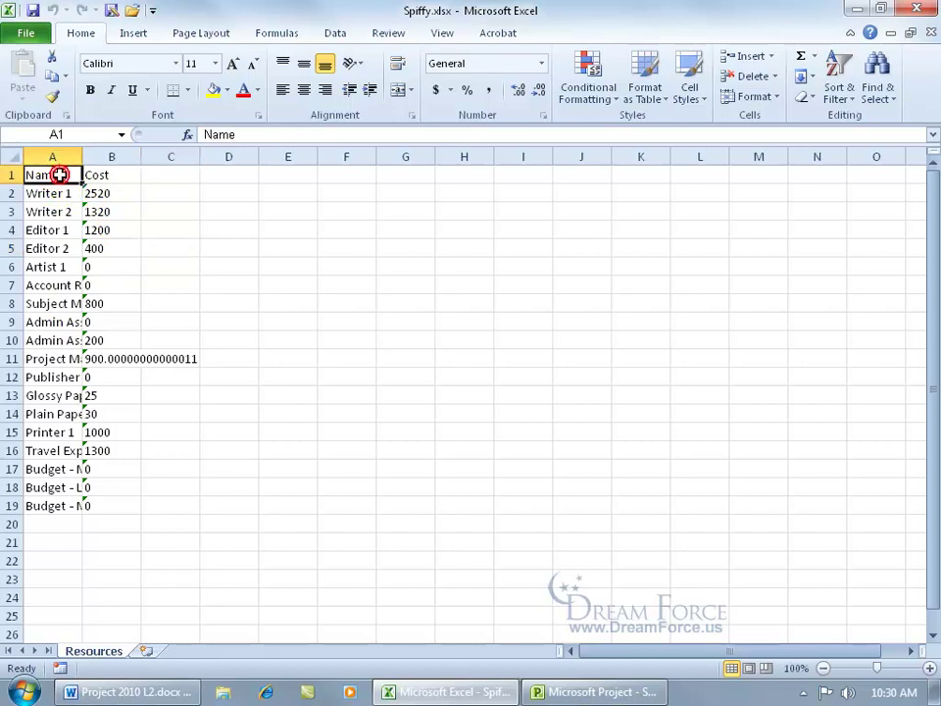
left_click(108, 176)
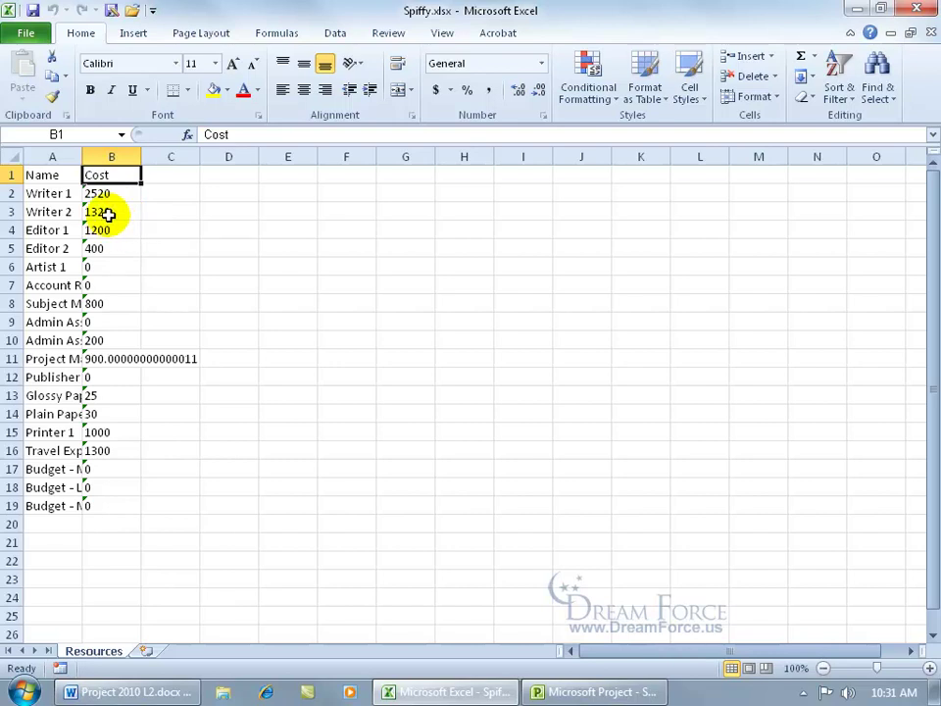
left_click(918, 8)
left_click(502, 690)
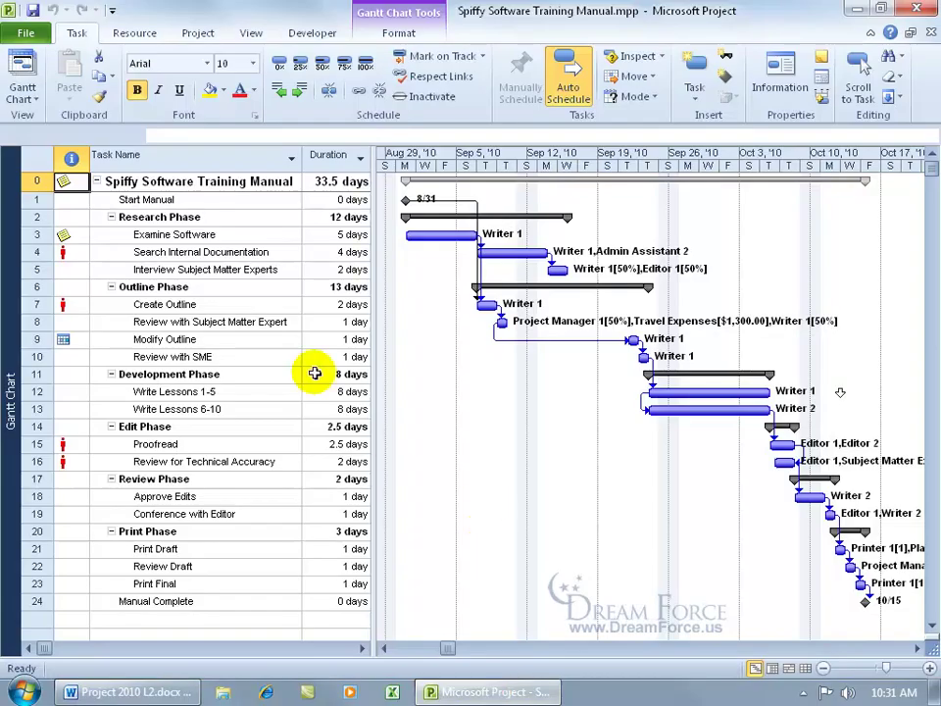
Step: Save the project to the desktop as an Excel Workbook (*.xlsx) named Spiffy2
left_click(24, 34)
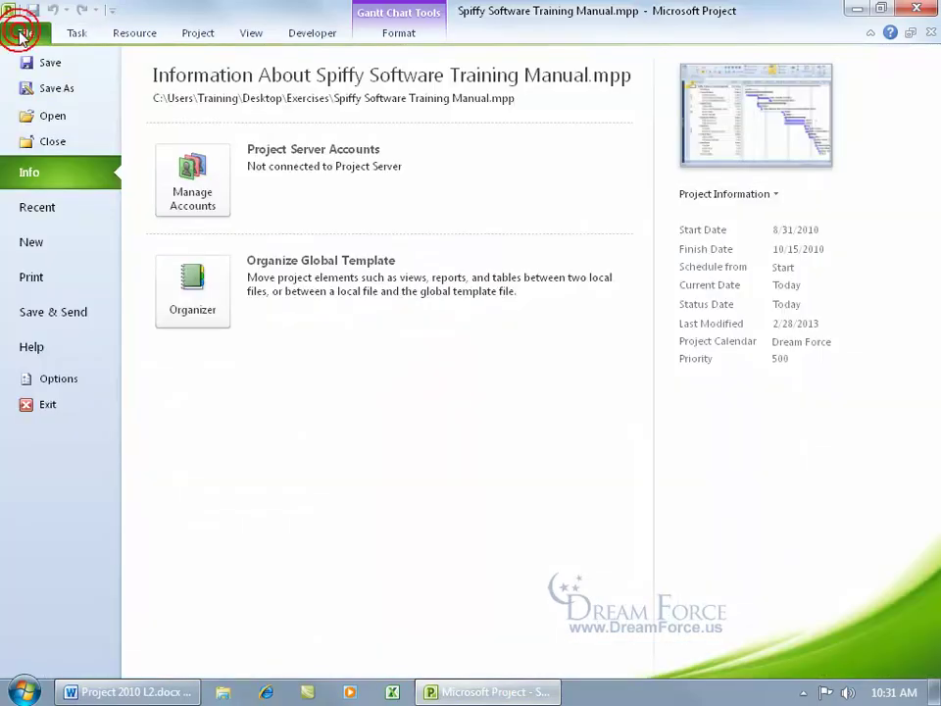
left_click(40, 93)
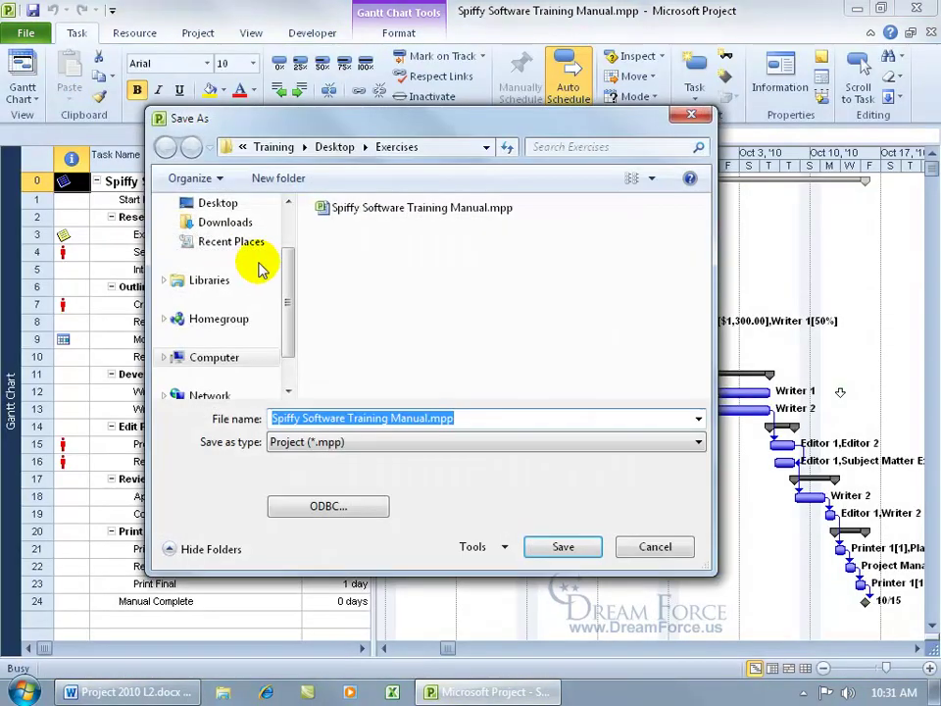
left_click(210, 203)
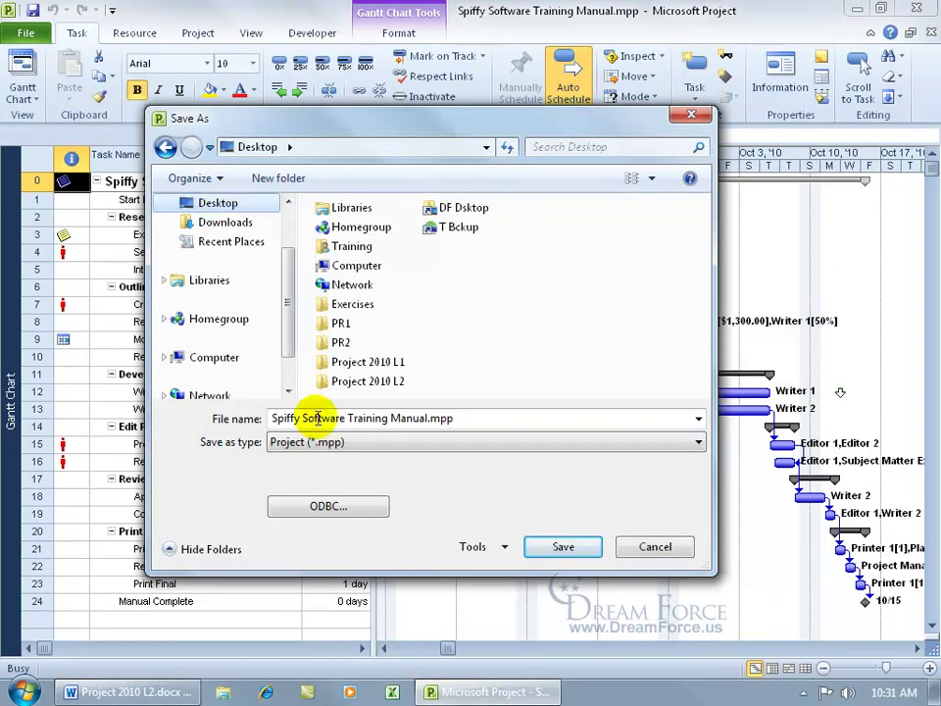
left_click(310, 449)
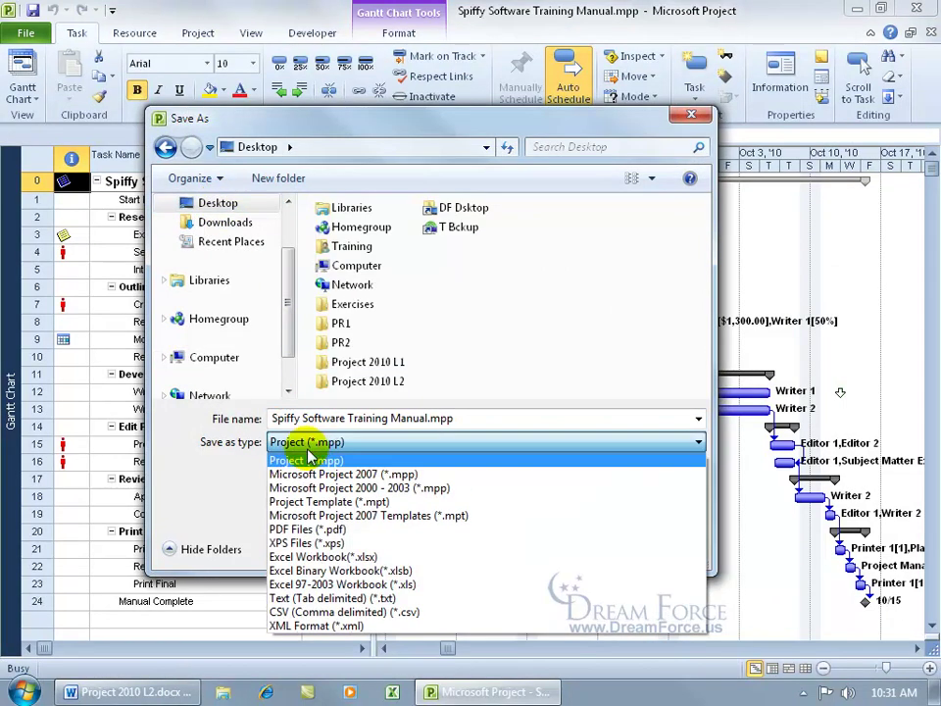
left_click(336, 558)
left_click(360, 413)
left_click_drag(461, 420, 301, 411)
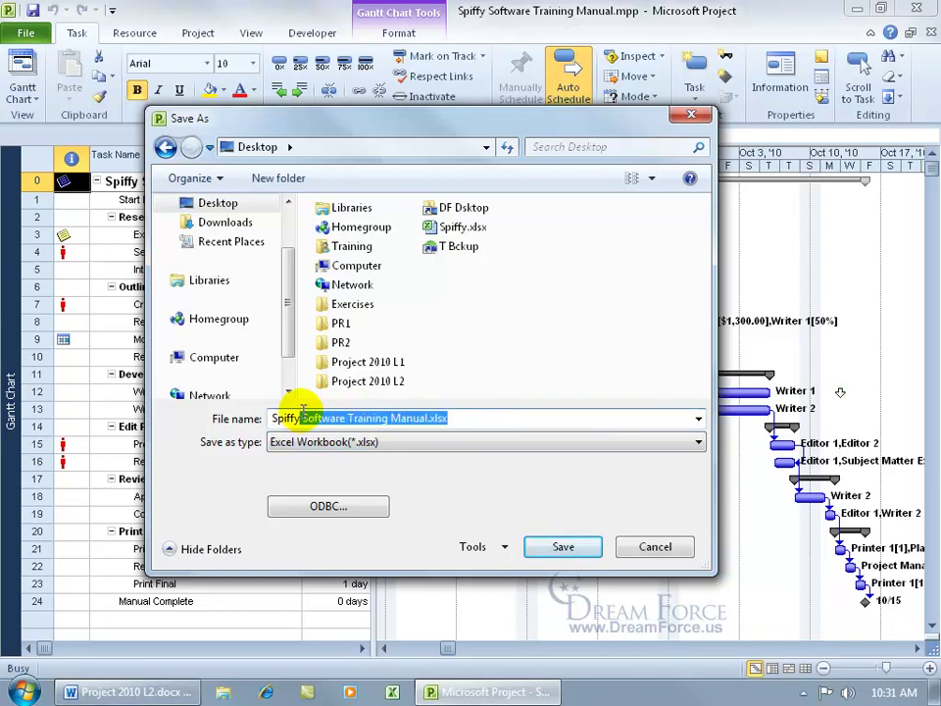
key("BackSpace")
type("2")
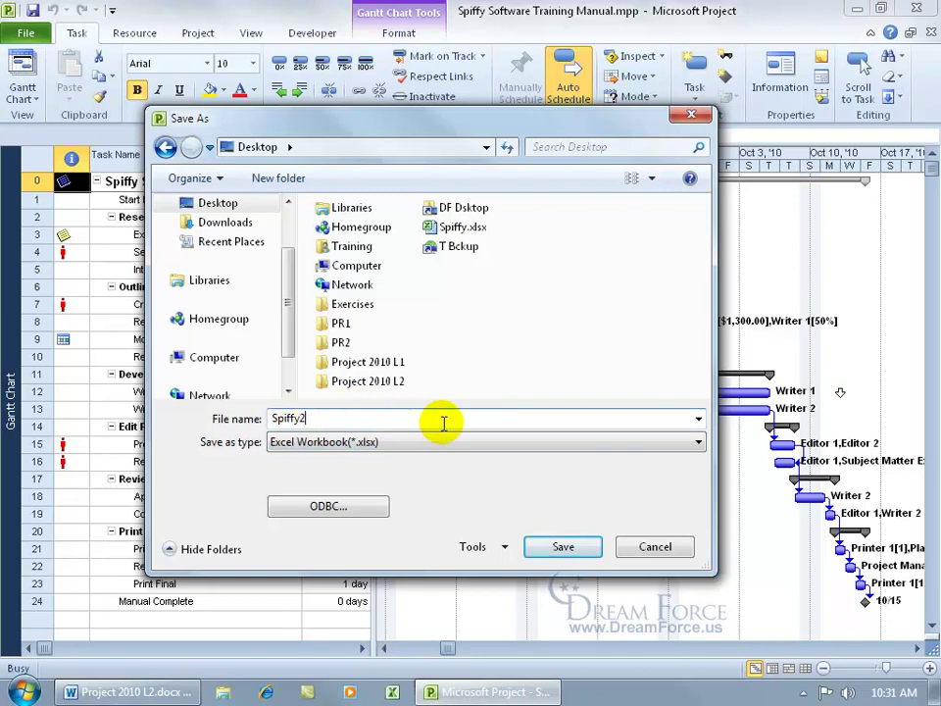
left_click(559, 546)
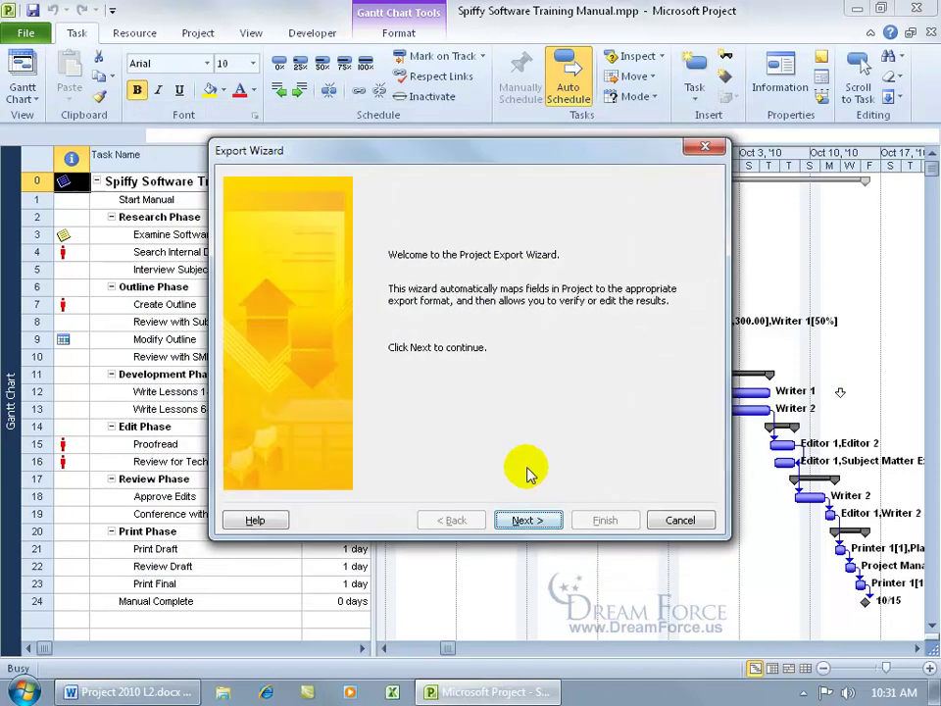
Step: Set the export to use Selected Data with an existing map
left_click(527, 519)
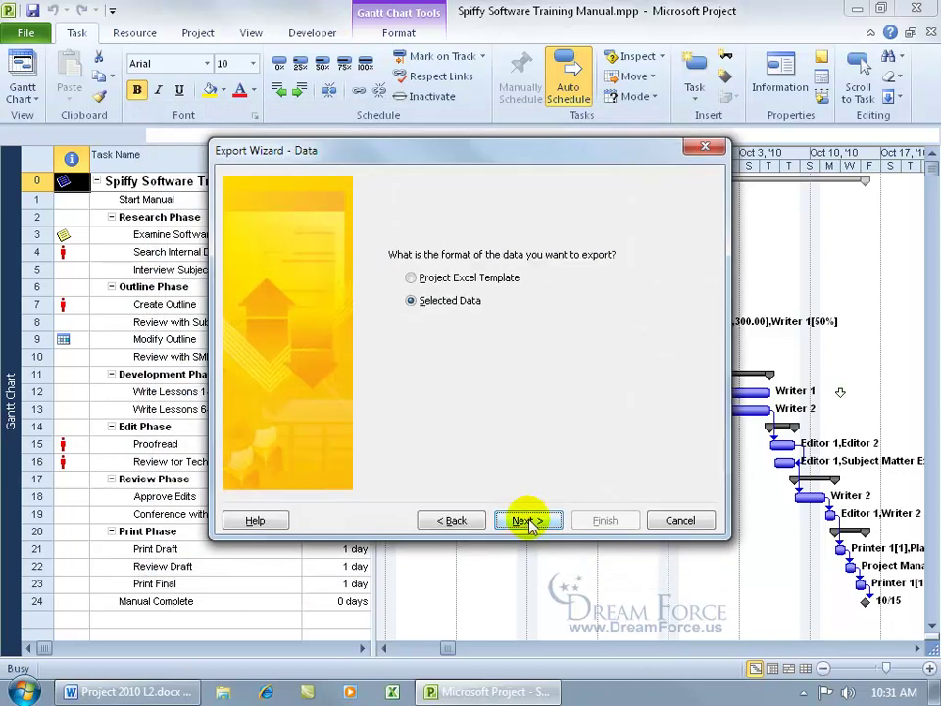
left_click(538, 521)
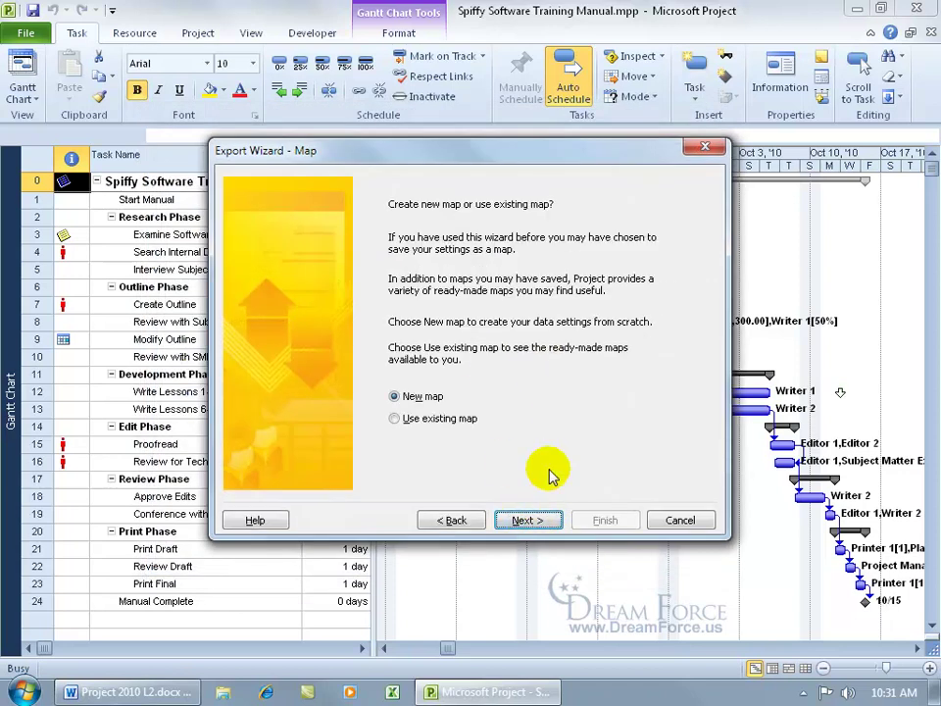
left_click(428, 422)
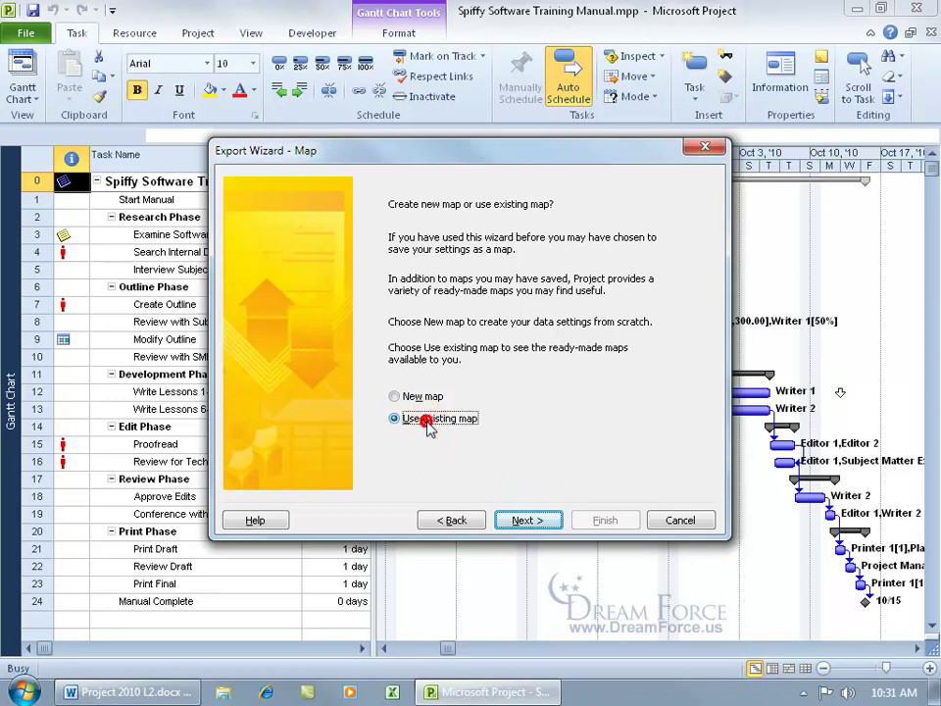
left_click(531, 520)
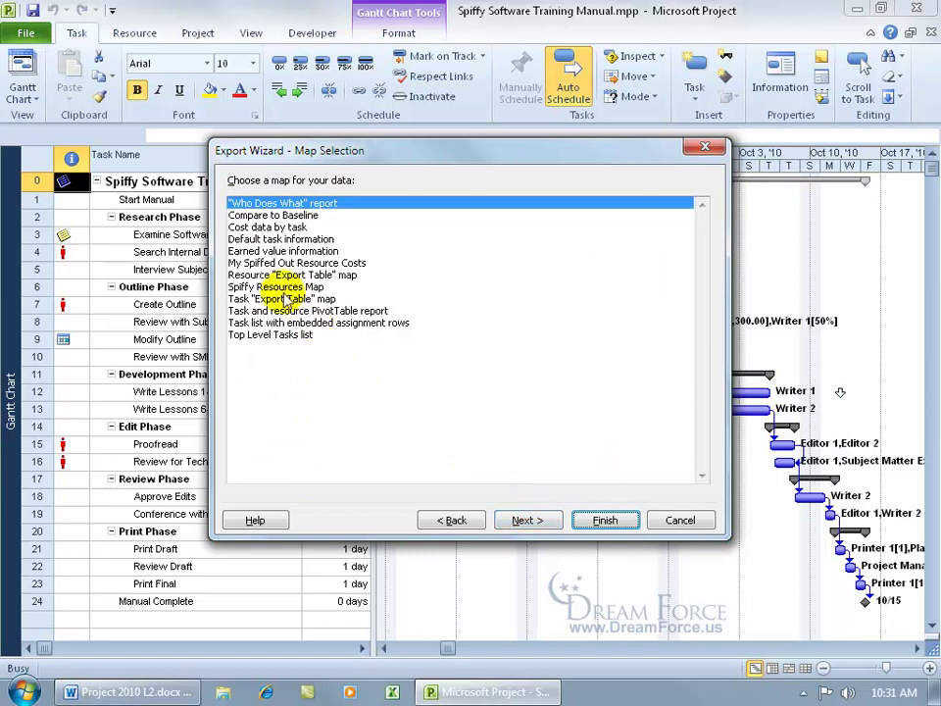
Step: Review the data types and field mapping of the "My Spiffed Out Resource Costs" map, and return to the map selection
left_click(294, 262)
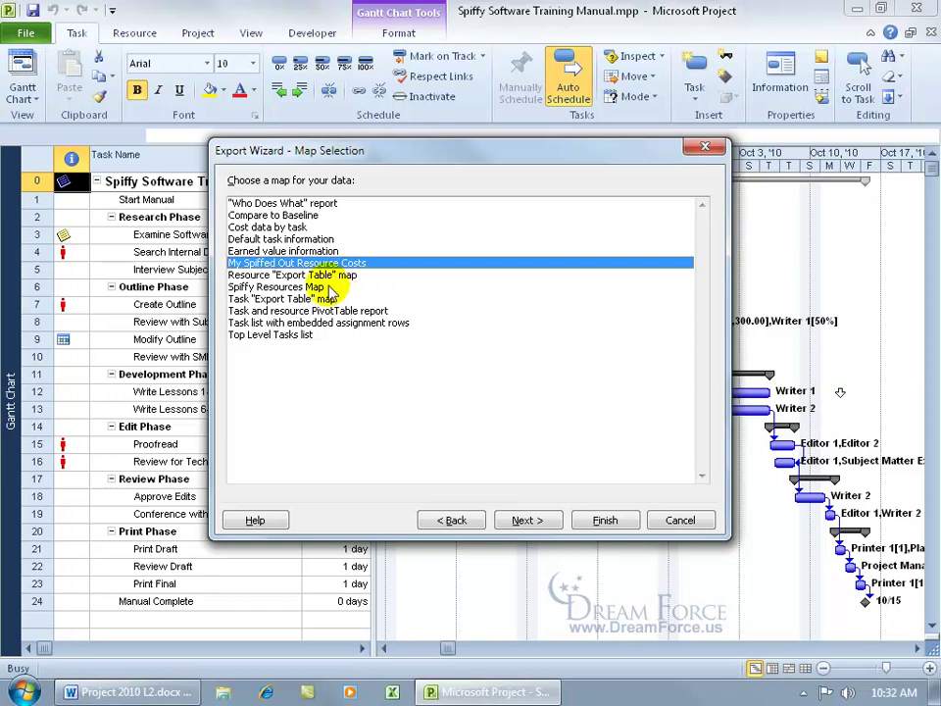
left_click(287, 299)
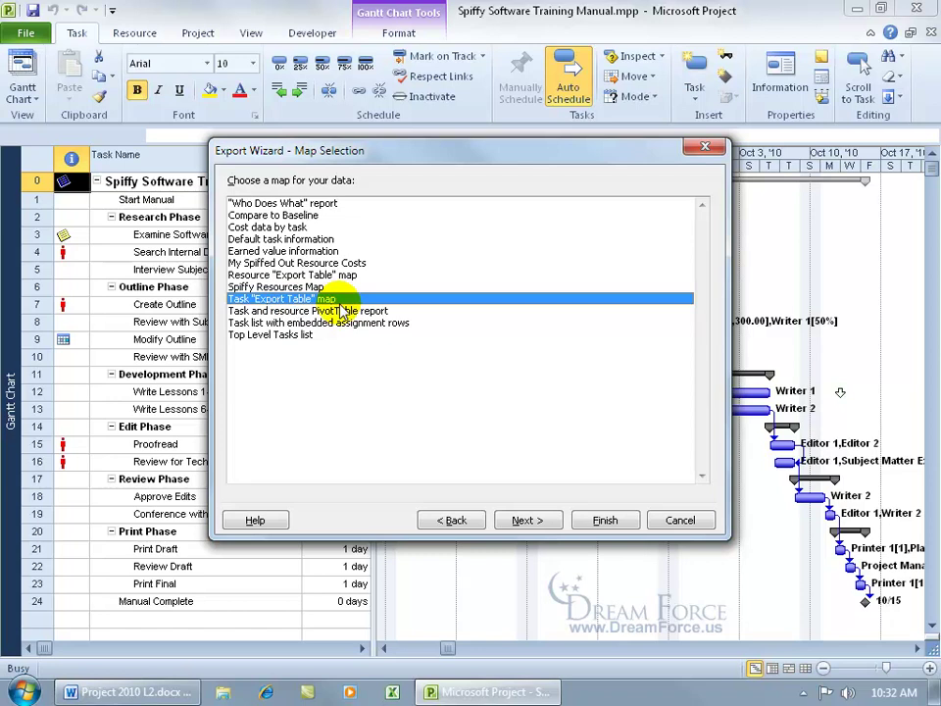
left_click(351, 263)
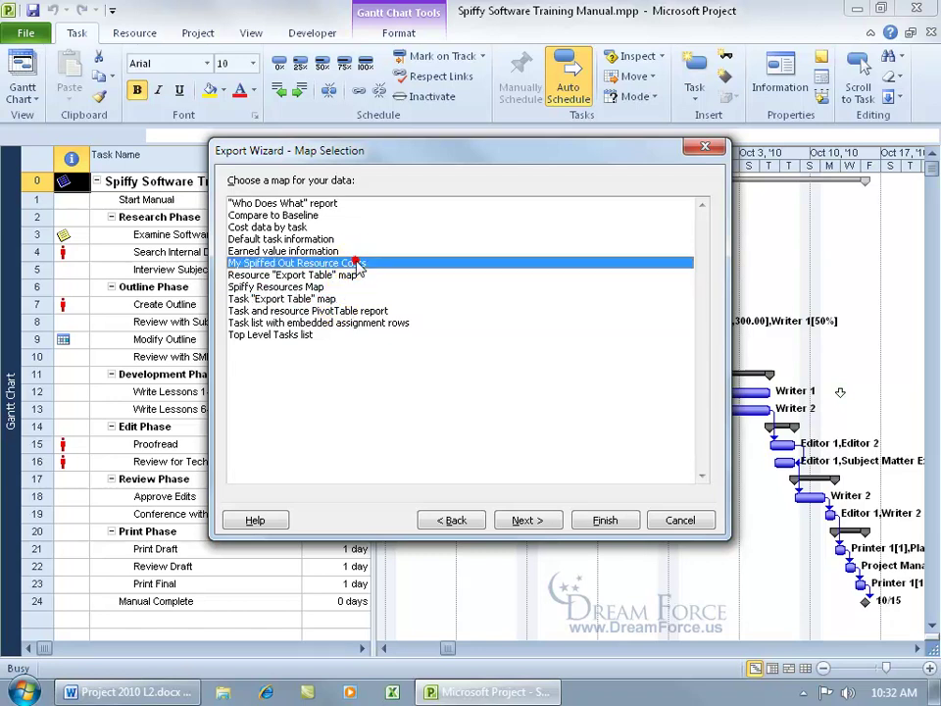
left_click(527, 520)
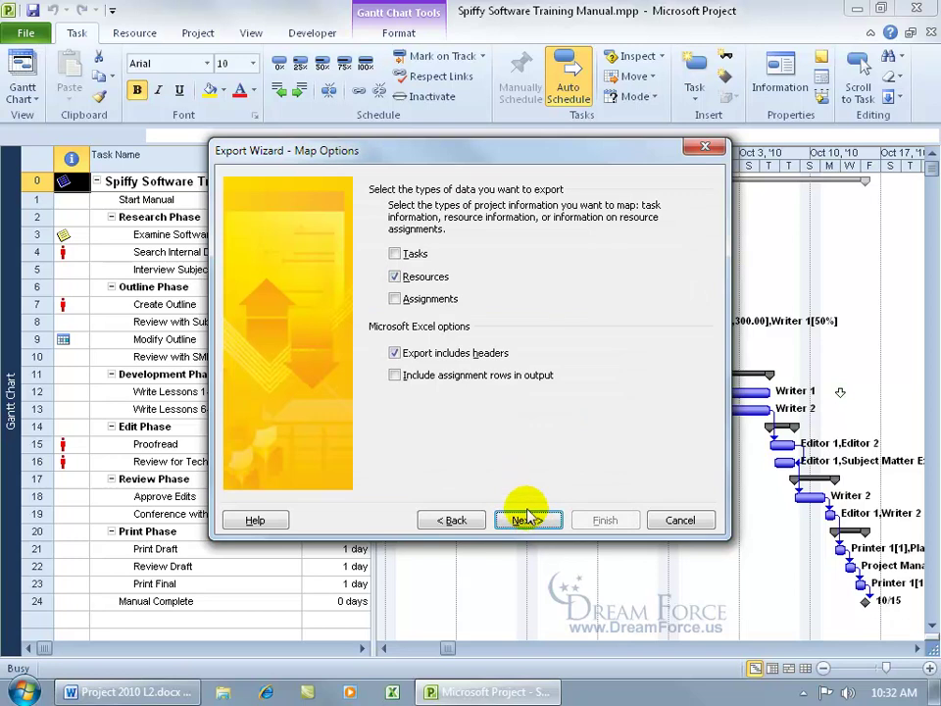
left_click(527, 520)
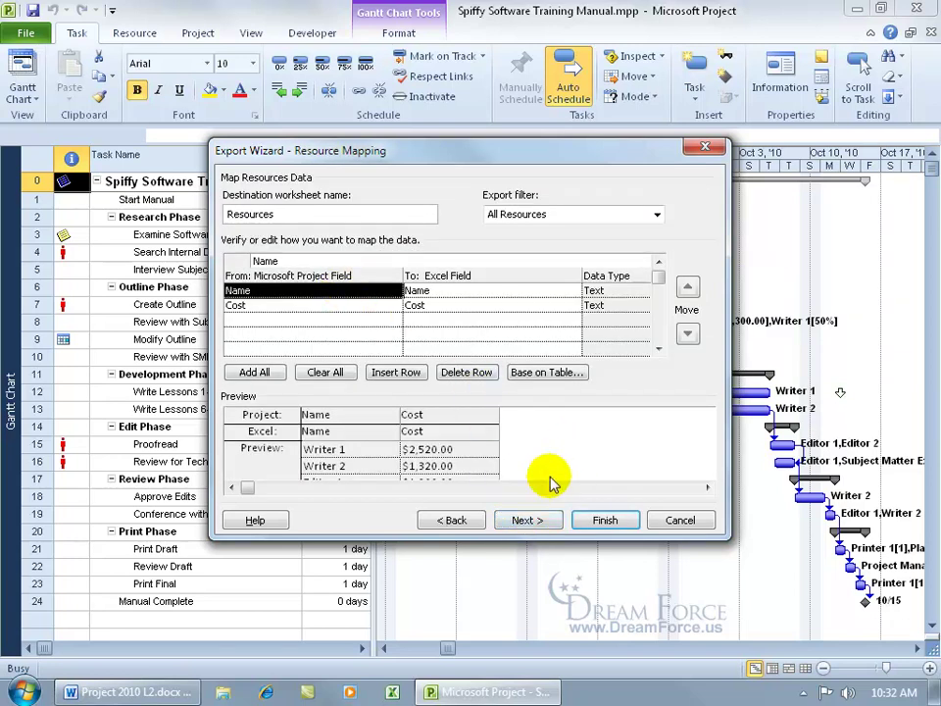
left_click(452, 522)
left_click(453, 520)
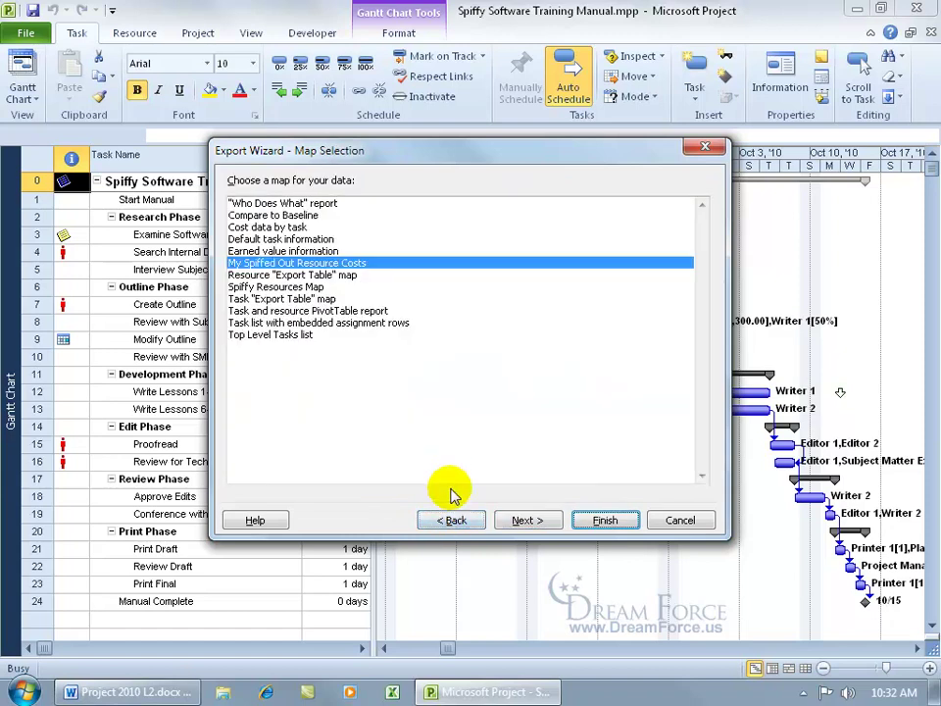
Step: Choose the "Cost data by task" map and accept its options to reach the task mapping
left_click(294, 226)
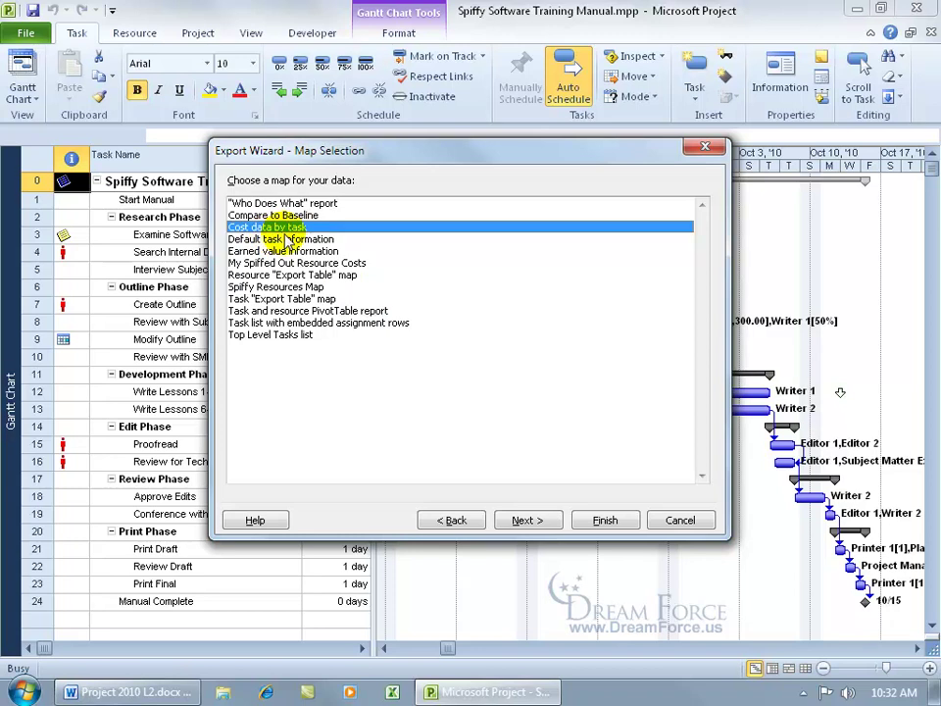
left_click(522, 521)
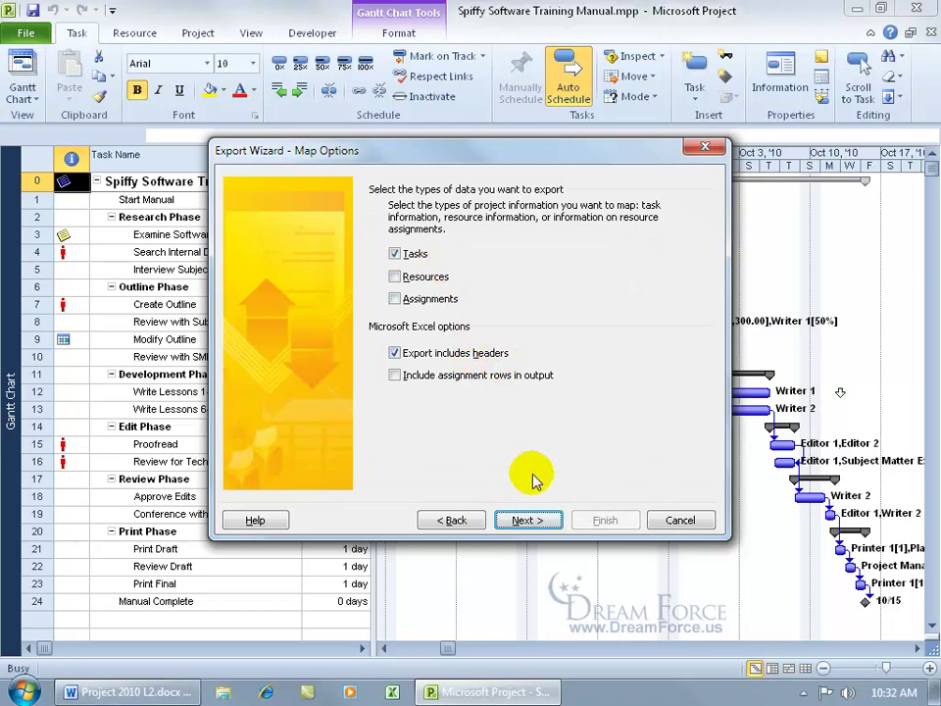
left_click(527, 520)
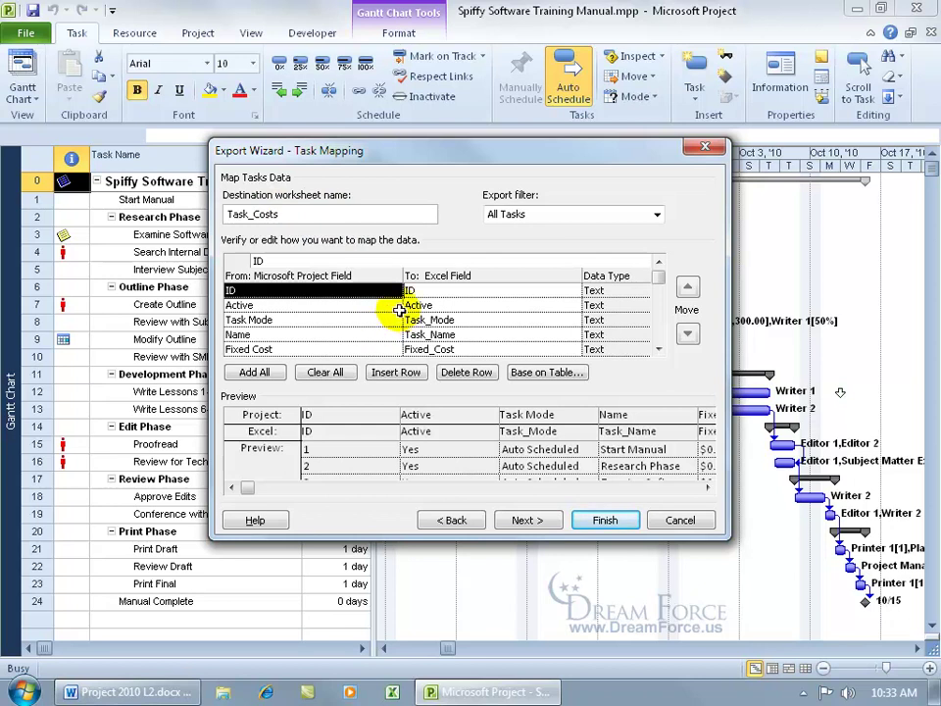
Step: Examine the preview of the mapped task cost fields through the Remaining Cost column, and finish the export
left_click(377, 334)
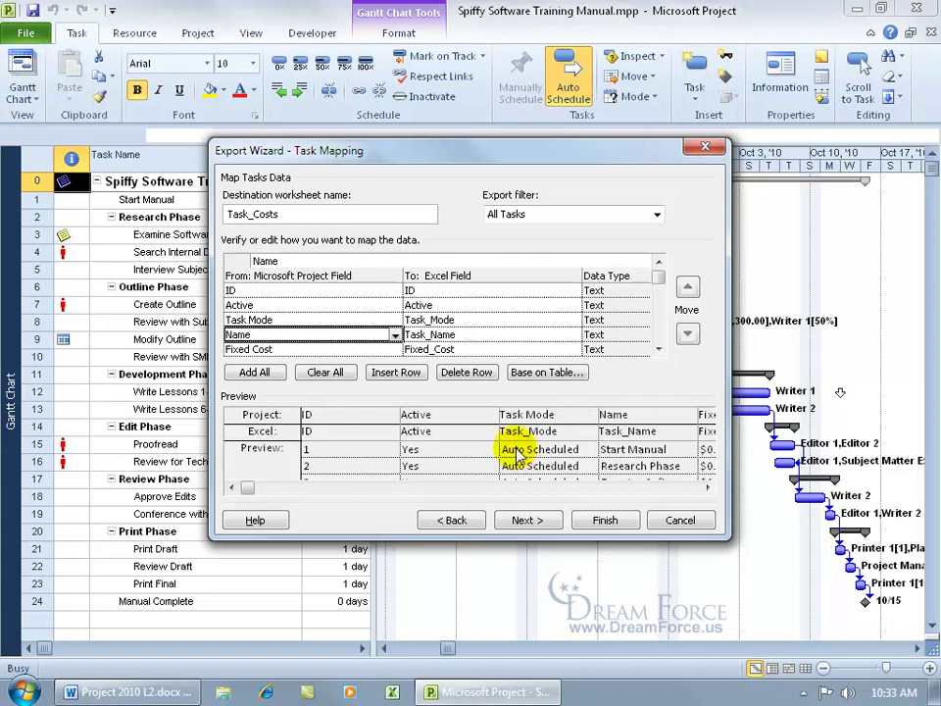
left_click(707, 487)
left_click(706, 487)
left_click(707, 487)
left_click(707, 487)
left_click(707, 487)
left_click(707, 487)
left_click(707, 487)
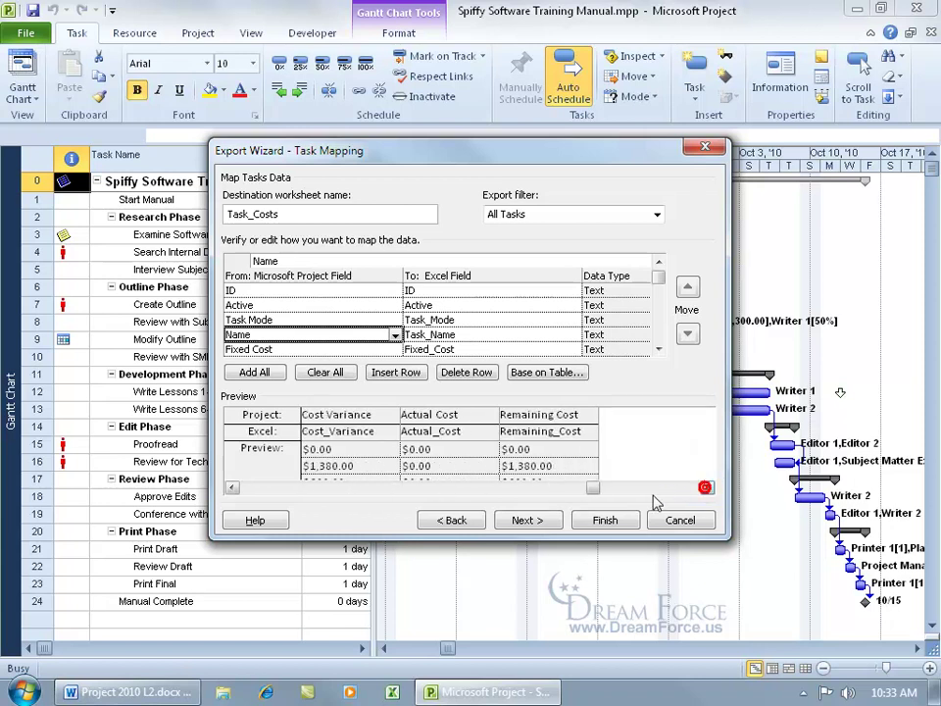
left_click(528, 519)
left_click(601, 519)
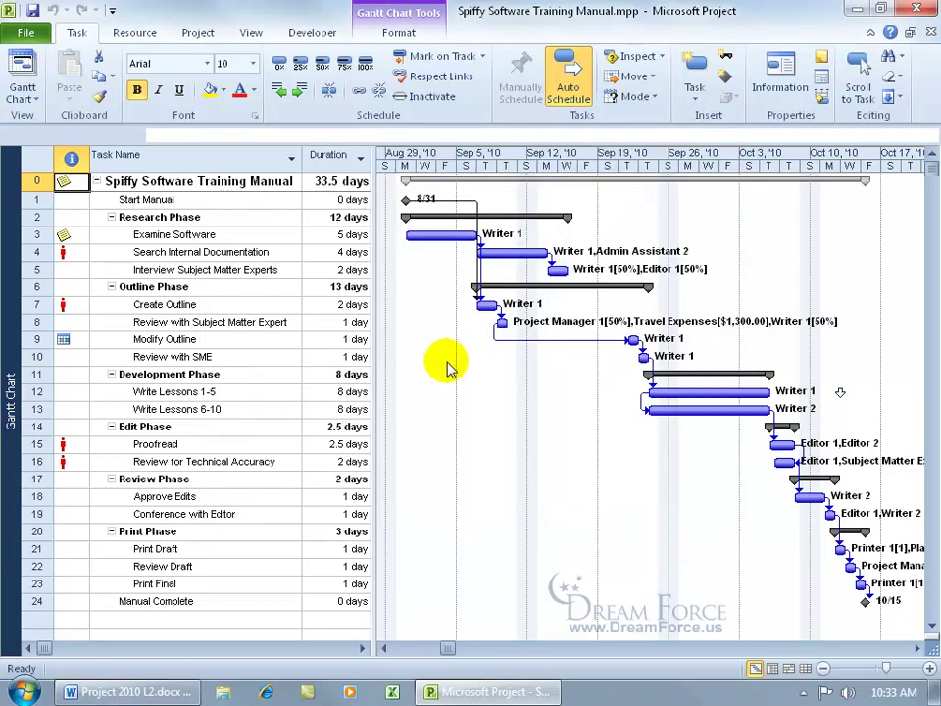
Step: Open the exported Spiffy2.xlsx from the desktop in Excel, examine its task cost columns, and close it to return to Microsoft Project
left_click(854, 8)
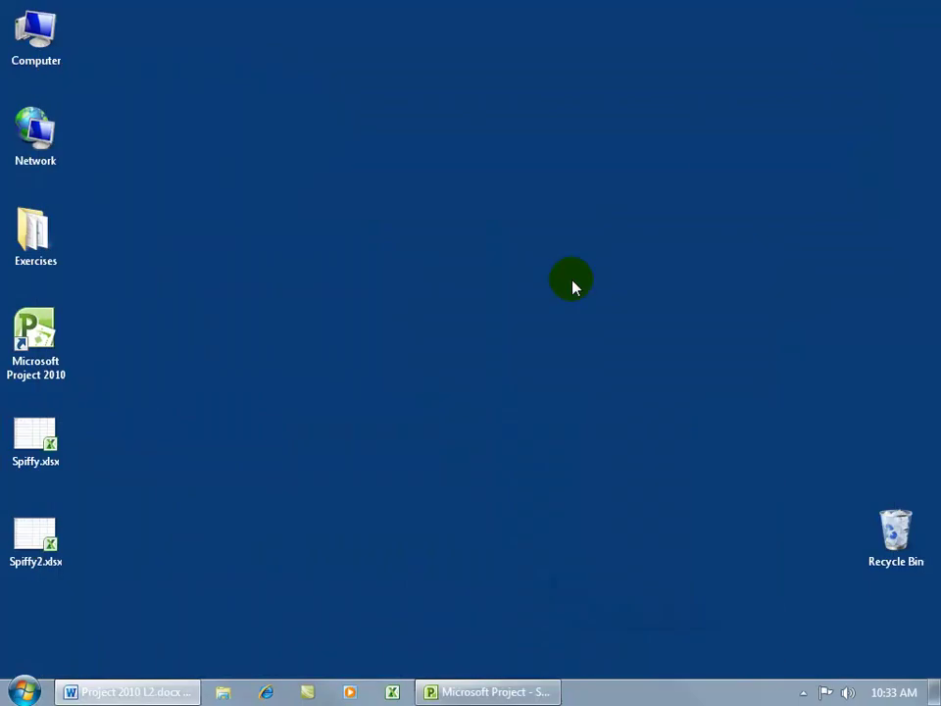
left_click(52, 534)
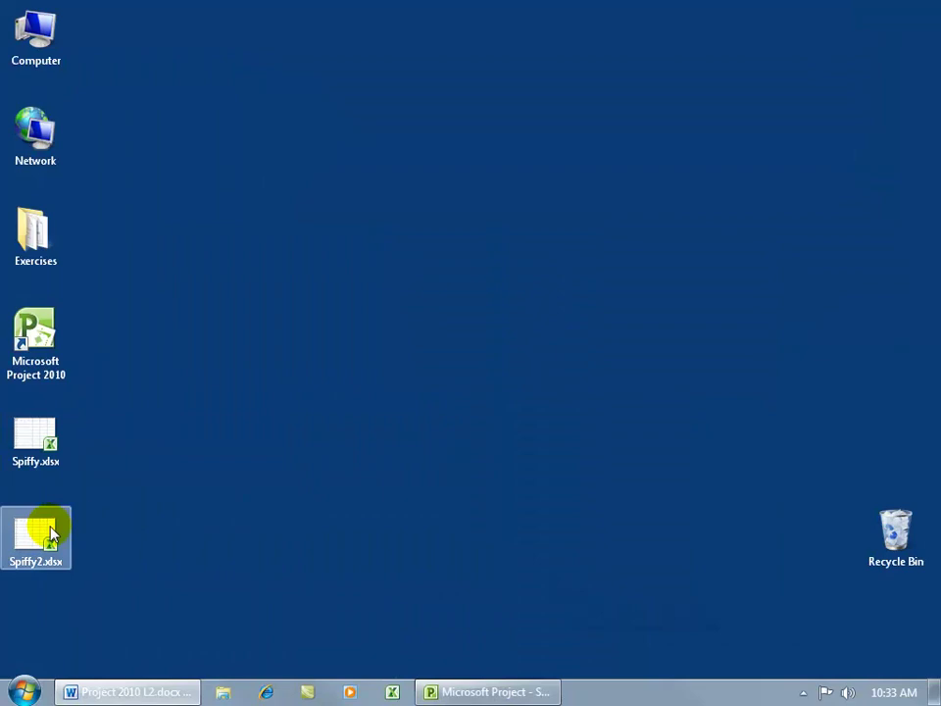
double_click(52, 534)
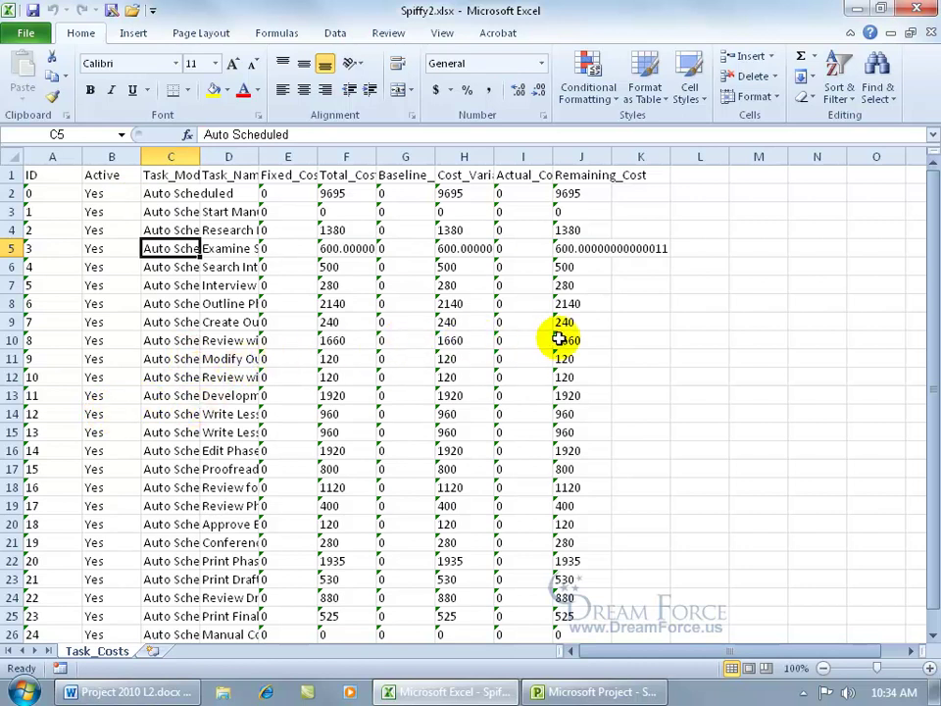
left_click(919, 9)
left_click(472, 695)
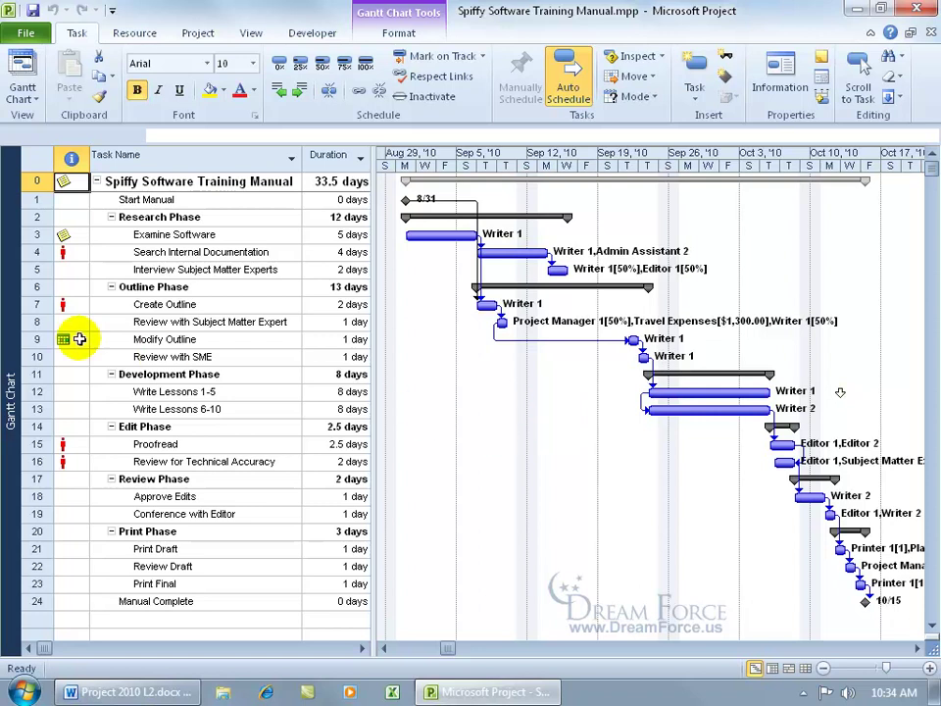
Step: Switch the project from the Gantt Chart to the Task Sheet view
right_click(14, 329)
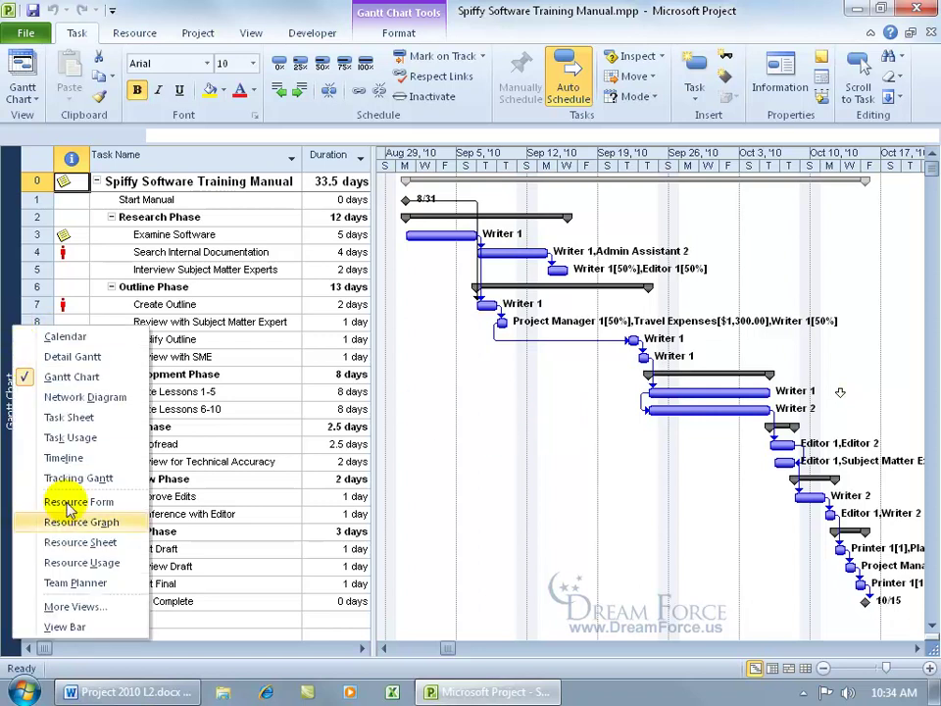
left_click(68, 606)
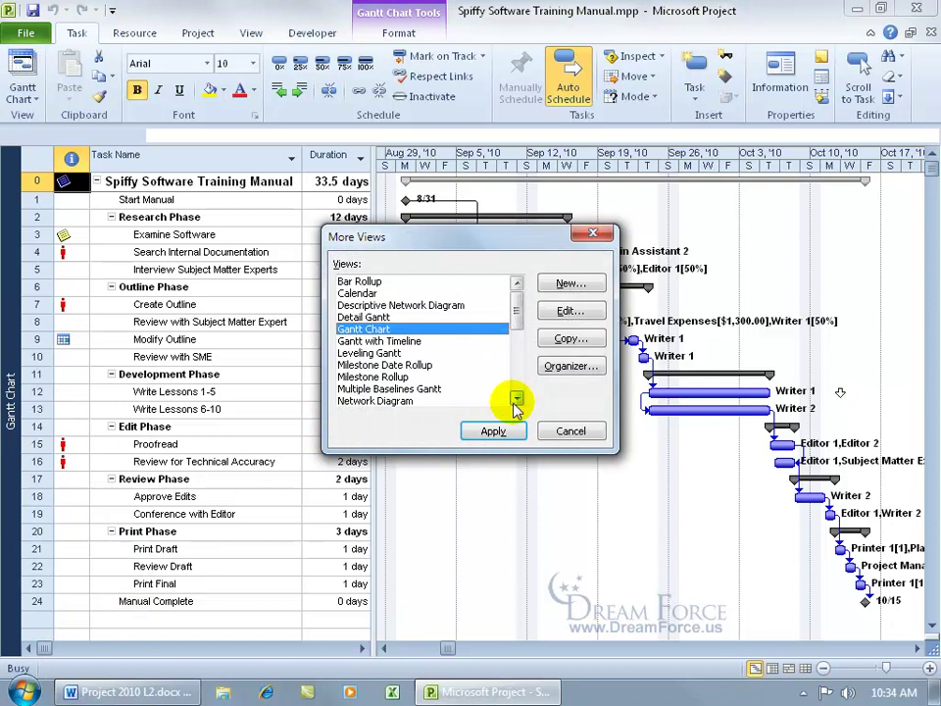
left_click(517, 397)
left_click(517, 398)
left_click_drag(517, 398, 517, 398)
left_click(372, 365)
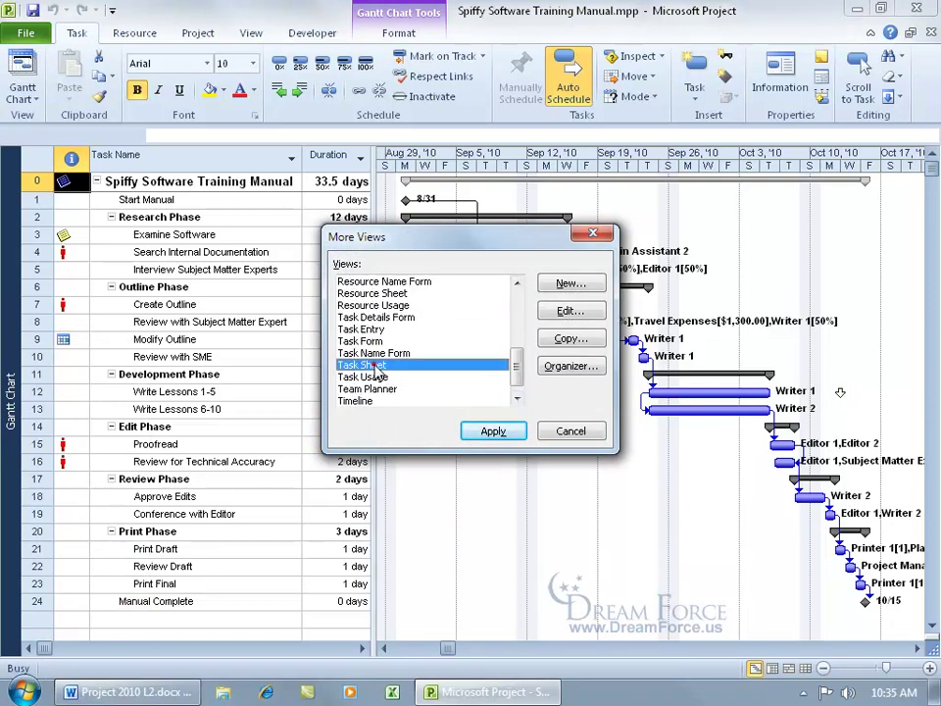
left_click(493, 431)
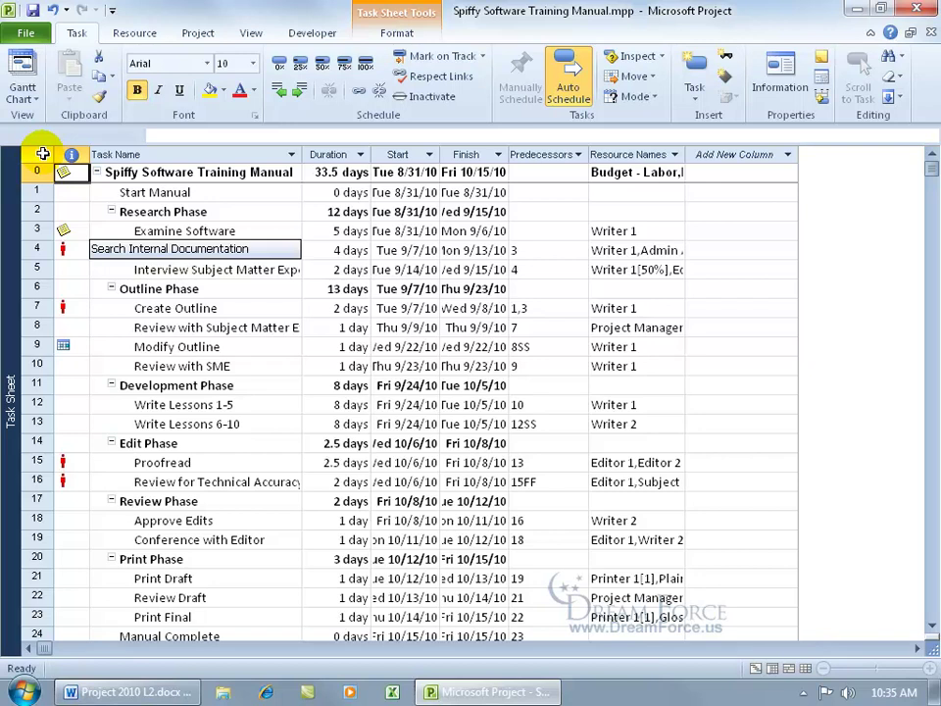
Step: Apply the Cost table to the task sheet and insert the Active column directly after Task Name
right_click(42, 154)
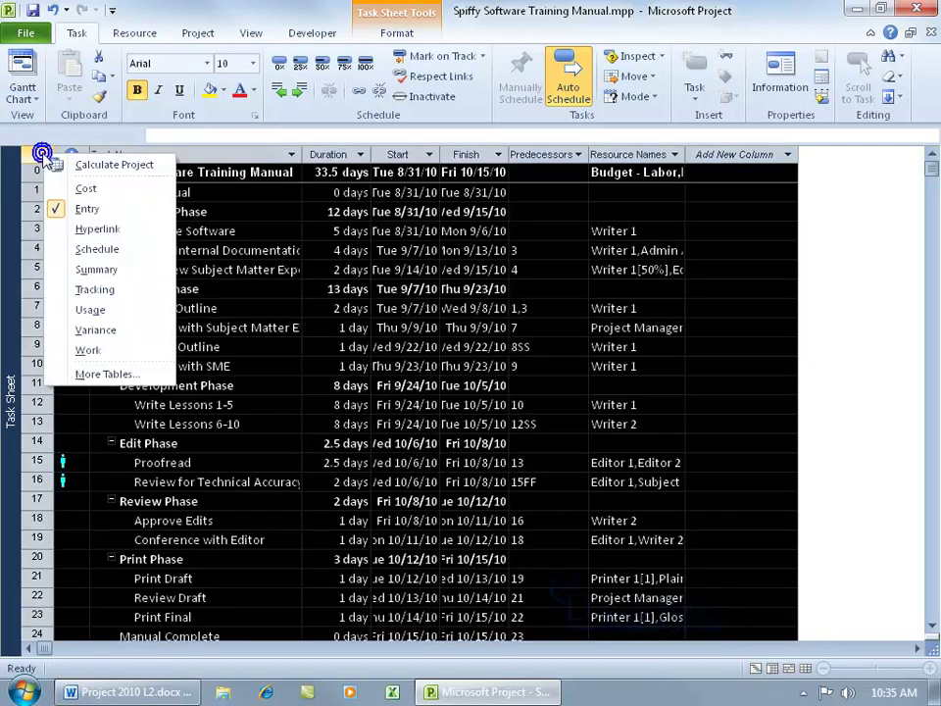
left_click(84, 189)
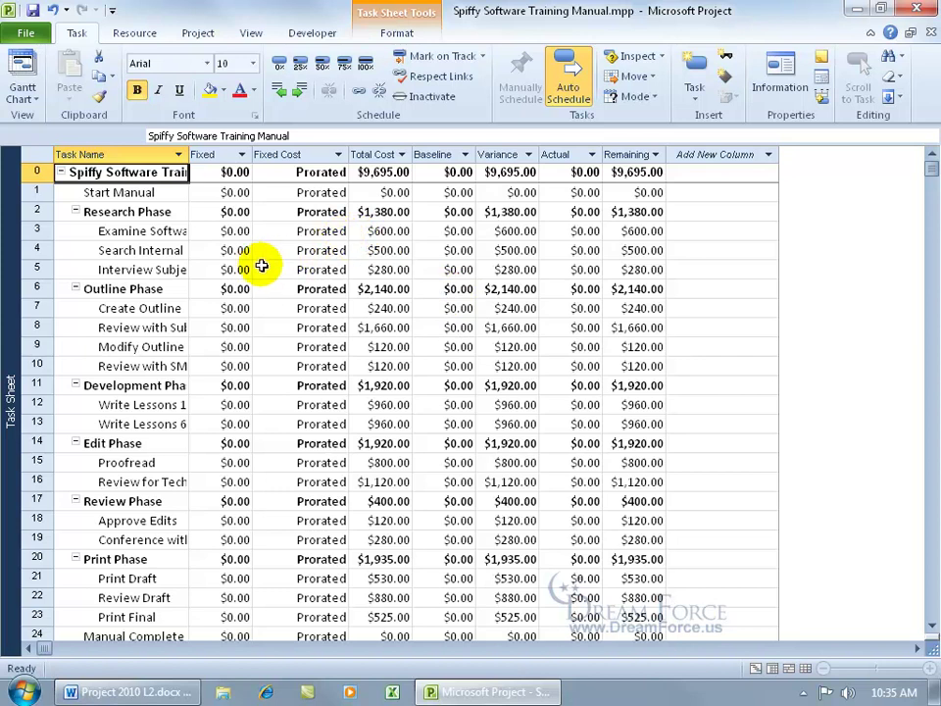
right_click(222, 154)
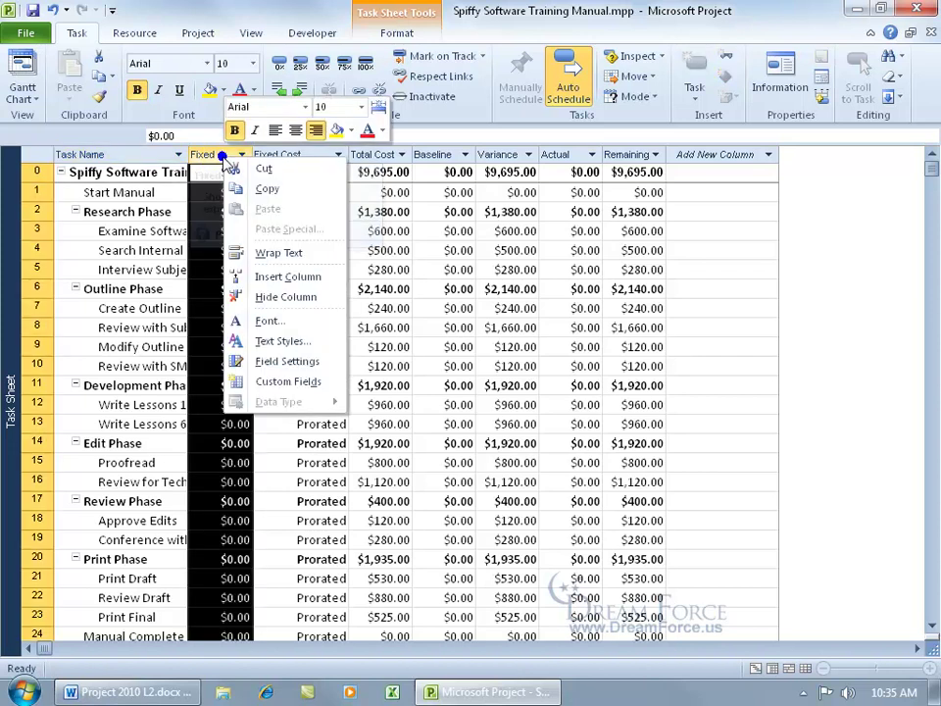
left_click(251, 279)
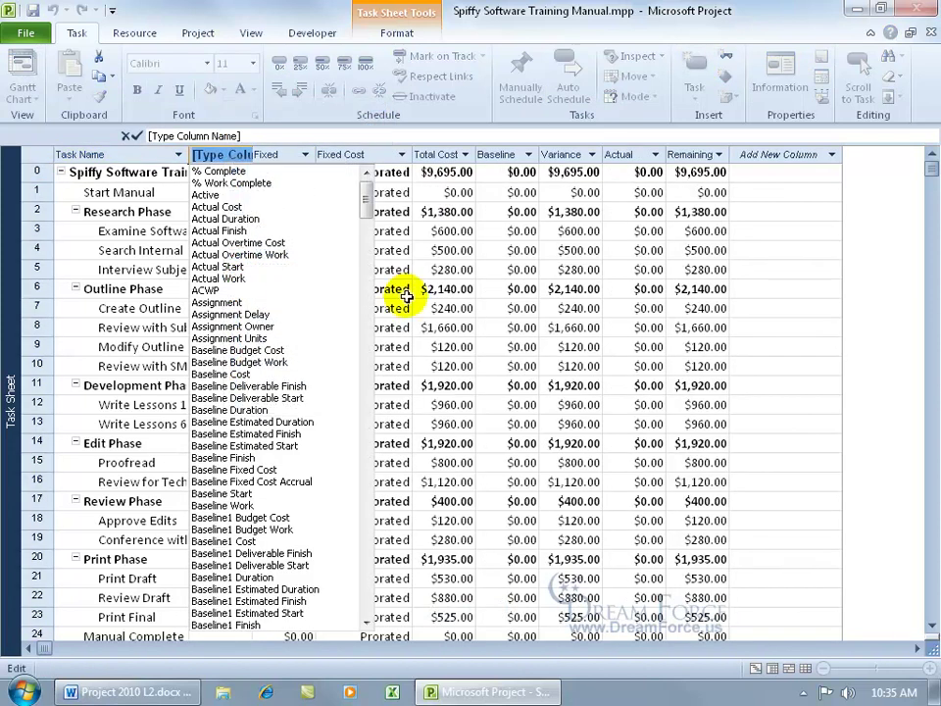
left_click(224, 194)
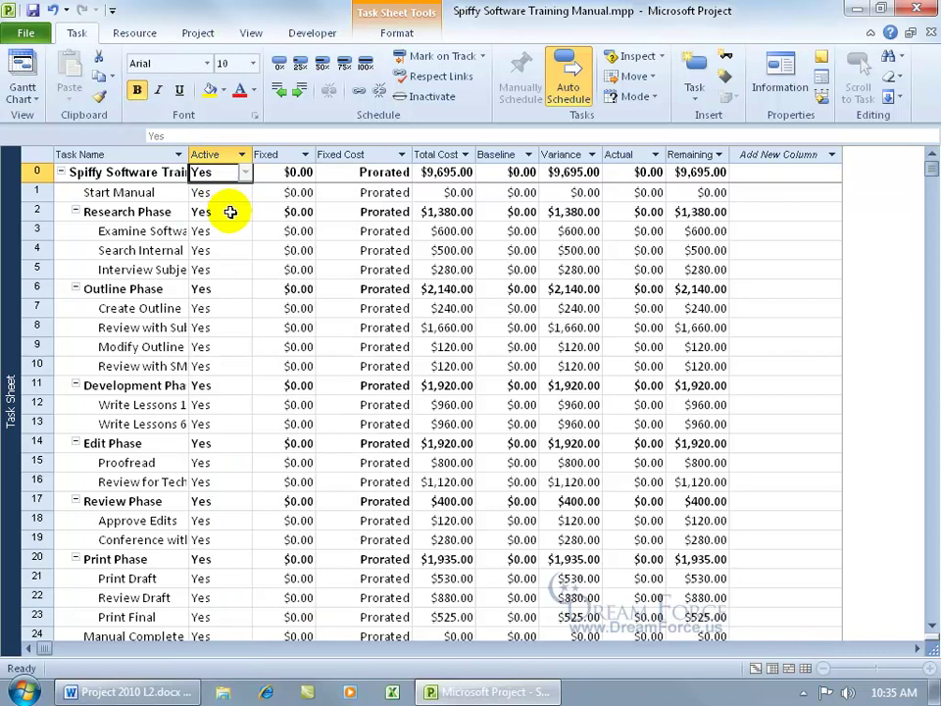
Step: Set the Start Manual task's Active value to No, and restore it to Yes
left_click(237, 196)
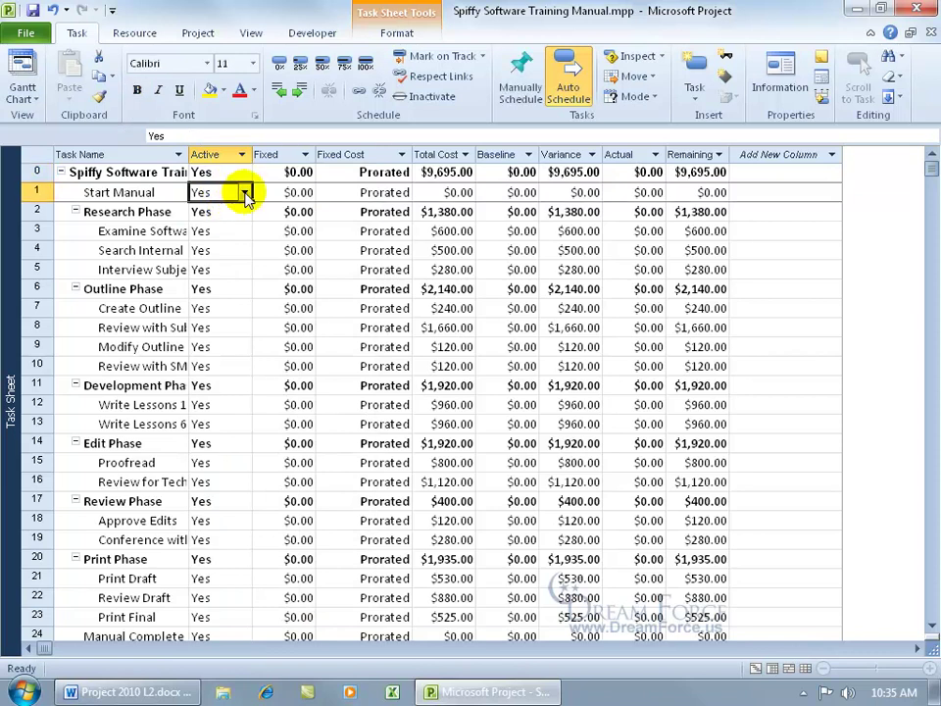
left_click(244, 193)
left_click(234, 226)
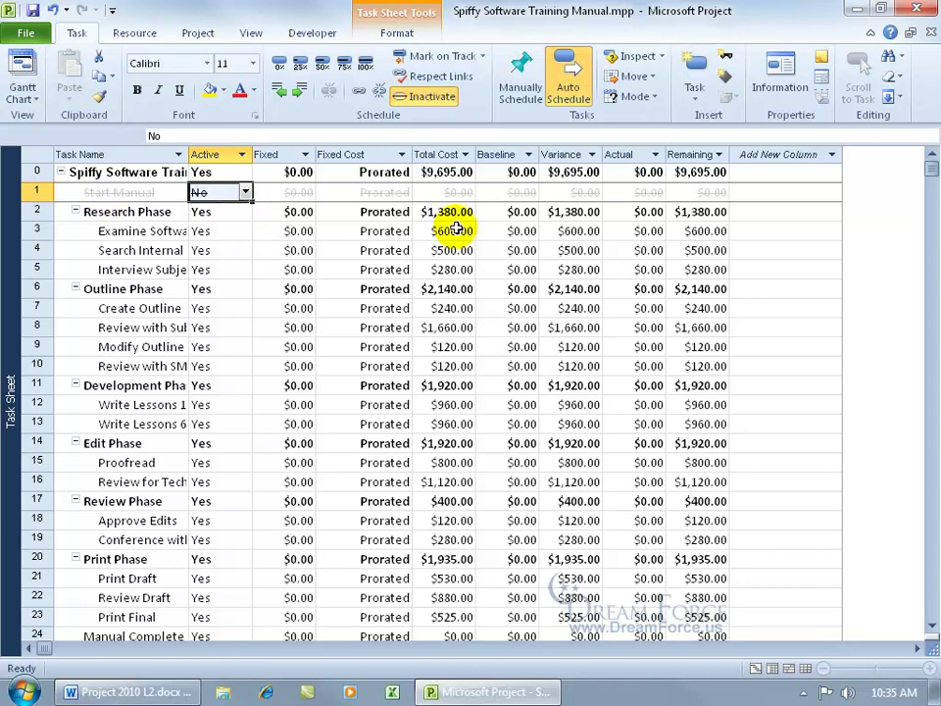
left_click(245, 192)
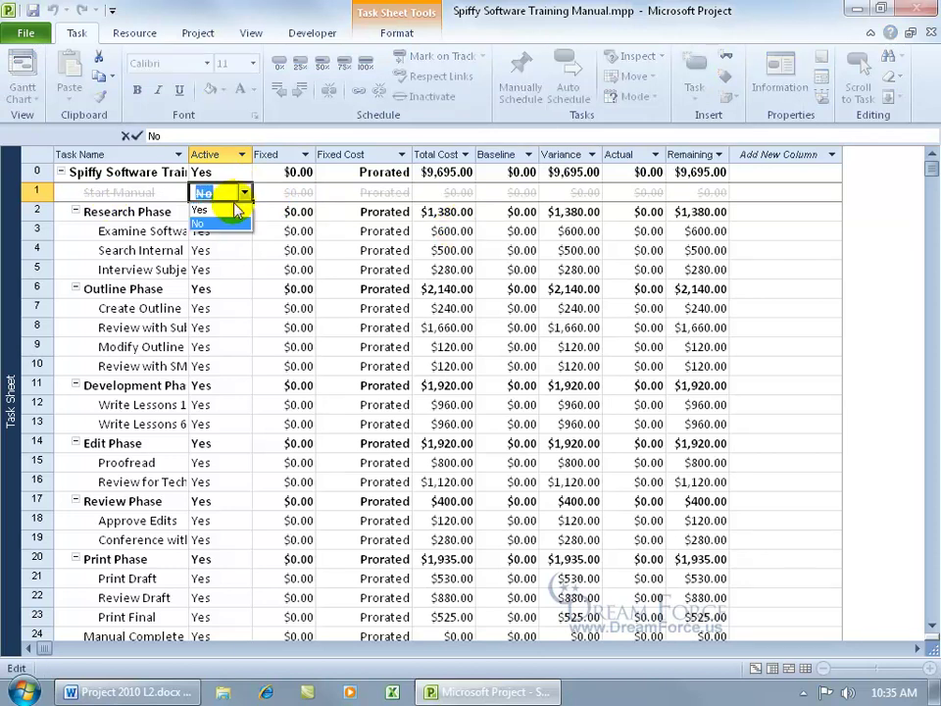
left_click(233, 205)
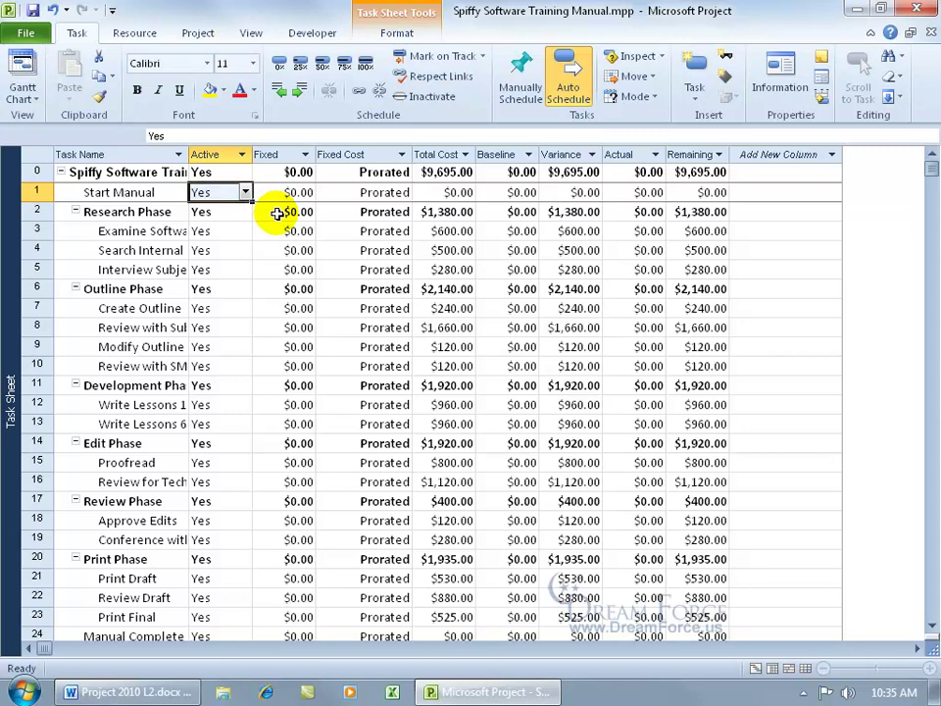